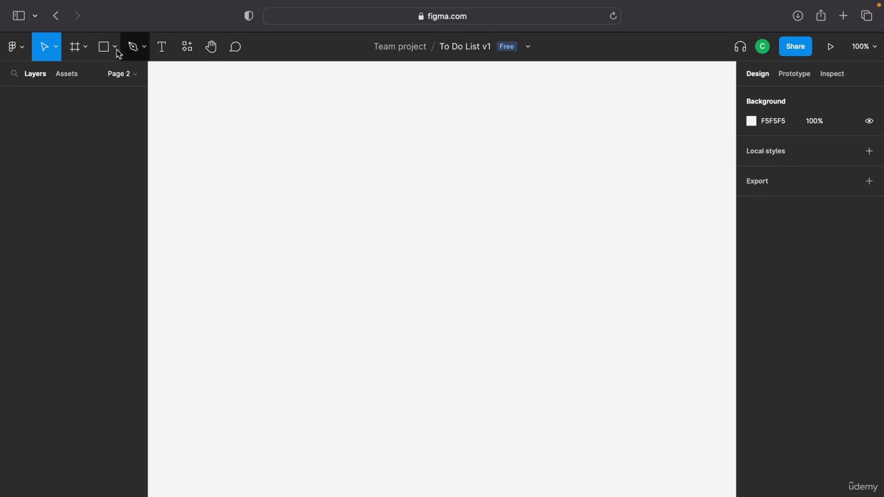
{"action": "left_click", "coordinate": [55, 47]}
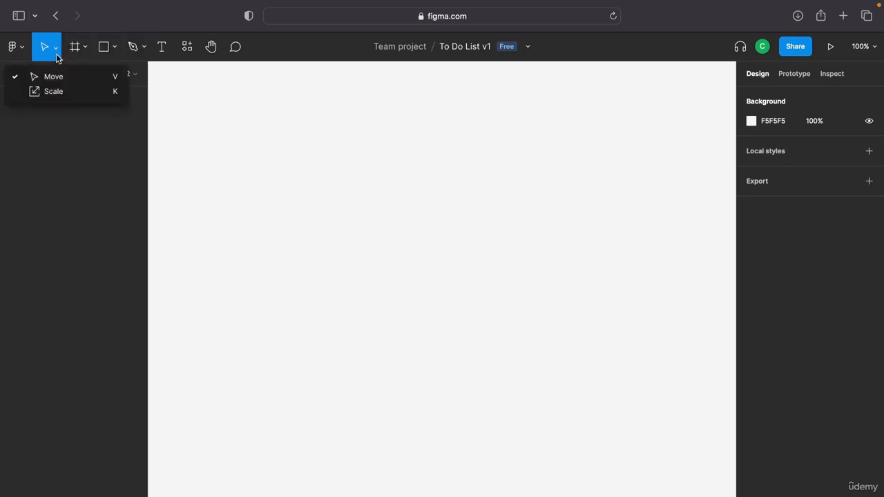
{"action": "left_click", "coordinate": [58, 53]}
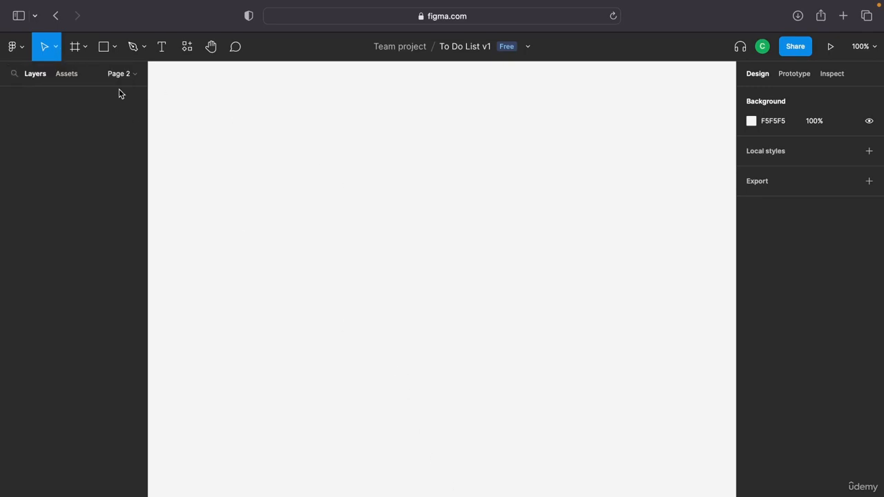
Draw a frame about 266 × 214 on the empty canvas
{"action": "left_click", "coordinate": [83, 47]}
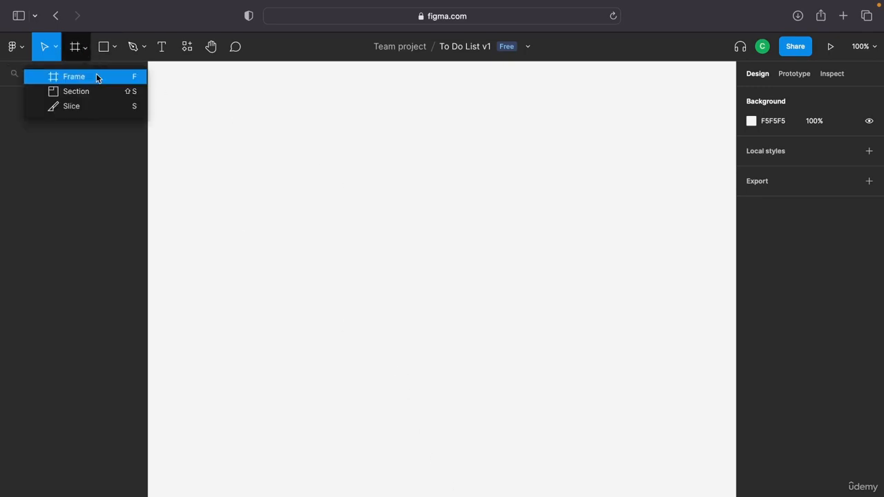
{"action": "left_click", "coordinate": [96, 74]}
{"action": "left_click_drag", "start_coordinate": [303, 167], "coordinate": [466, 298]}
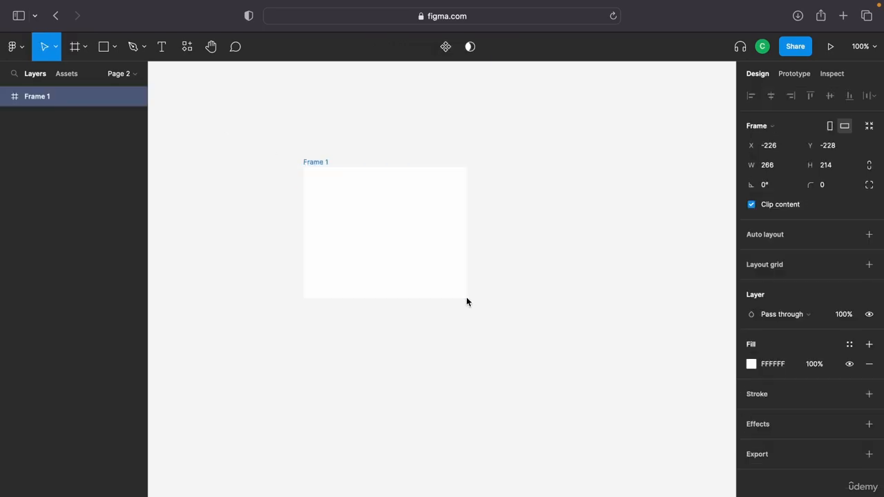
Move the frame lower on the canvas and resize it to about 204 × 219
{"action": "left_click_drag", "start_coordinate": [369, 223], "coordinate": [368, 303]}
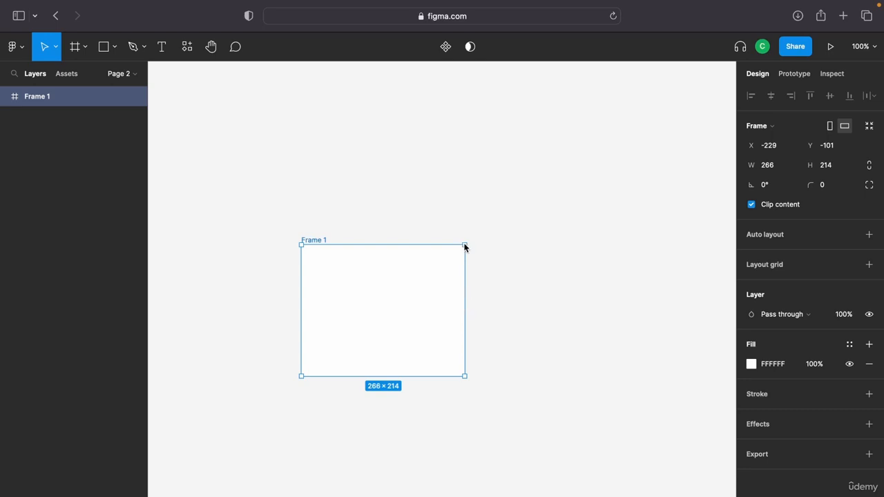
{"action": "left_click_drag", "start_coordinate": [464, 246], "coordinate": [427, 243]}
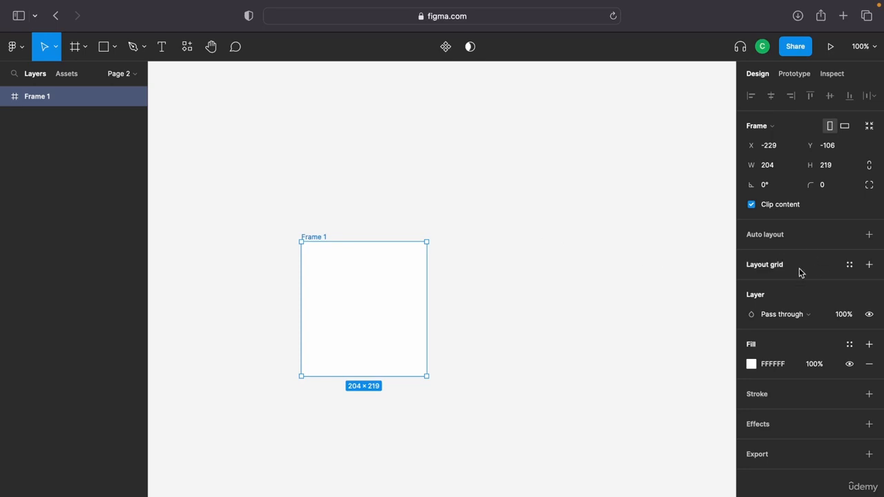
Add a black inside stroke of width 1 and a drop shadow effect to the frame
{"action": "left_click", "coordinate": [759, 399]}
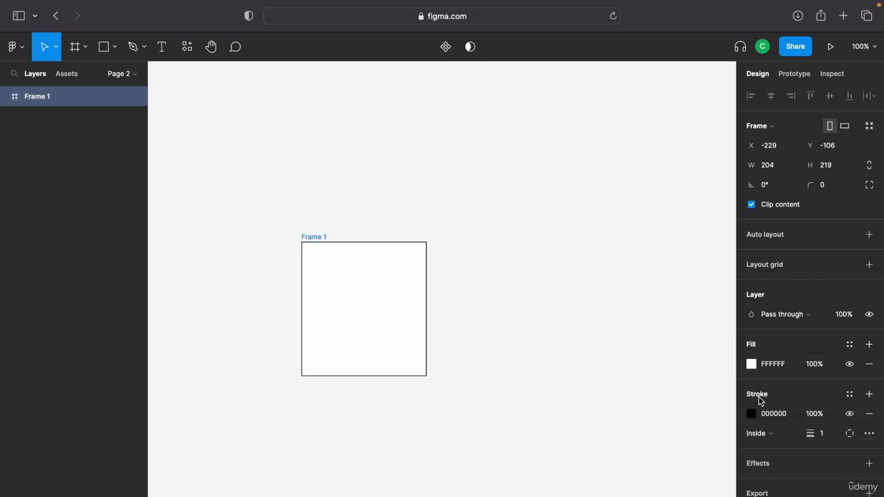
{"action": "left_click", "coordinate": [758, 463]}
{"action": "left_click", "coordinate": [752, 482]}
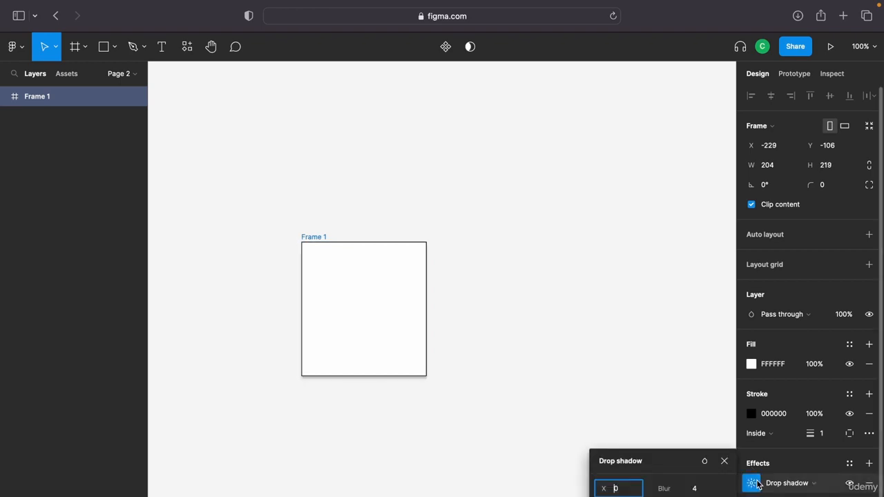
{"action": "left_click", "coordinate": [793, 485]}
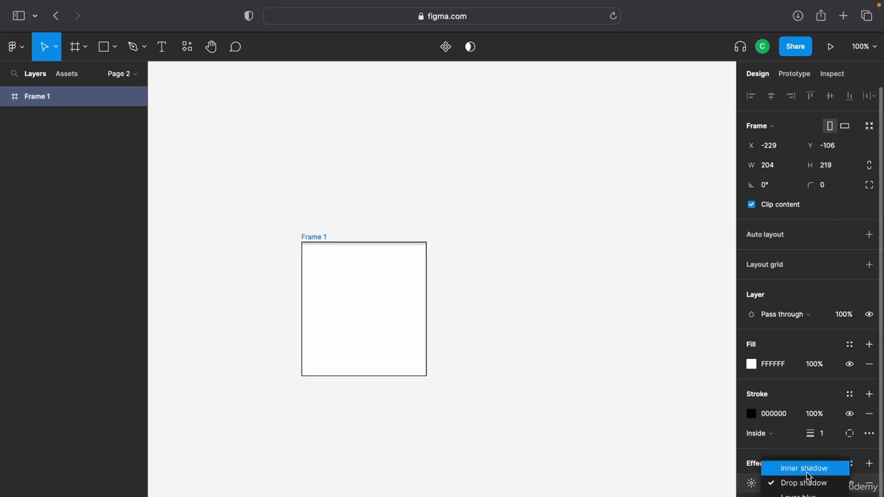
{"action": "left_click", "coordinate": [747, 464]}
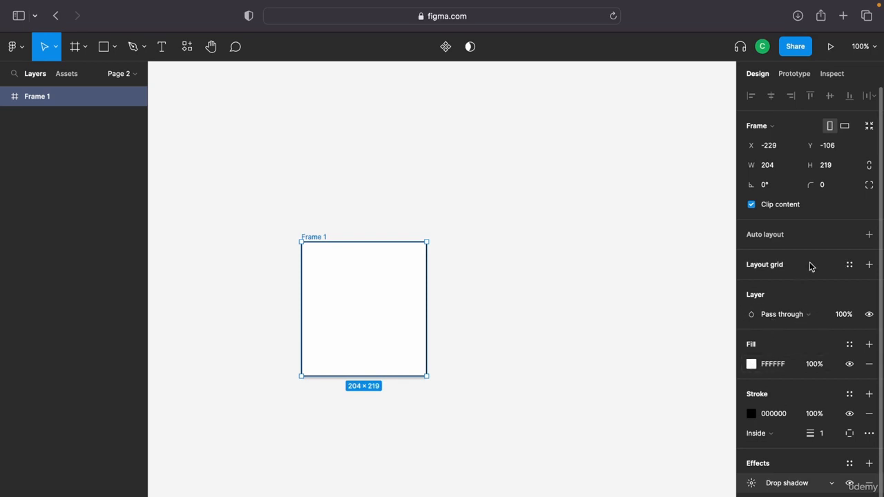
Add a layout grid to the frame and change it to five stretched columns with a gutter of 20
{"action": "left_click", "coordinate": [869, 265]}
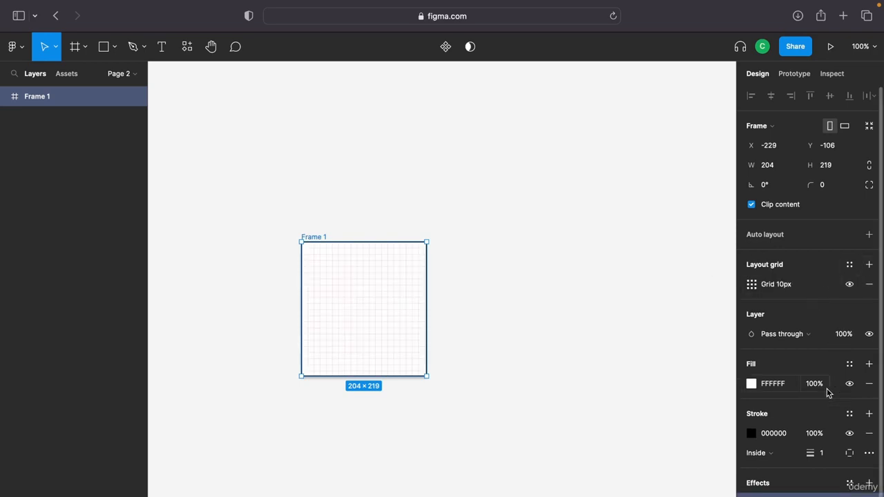
{"action": "left_click", "coordinate": [755, 286]}
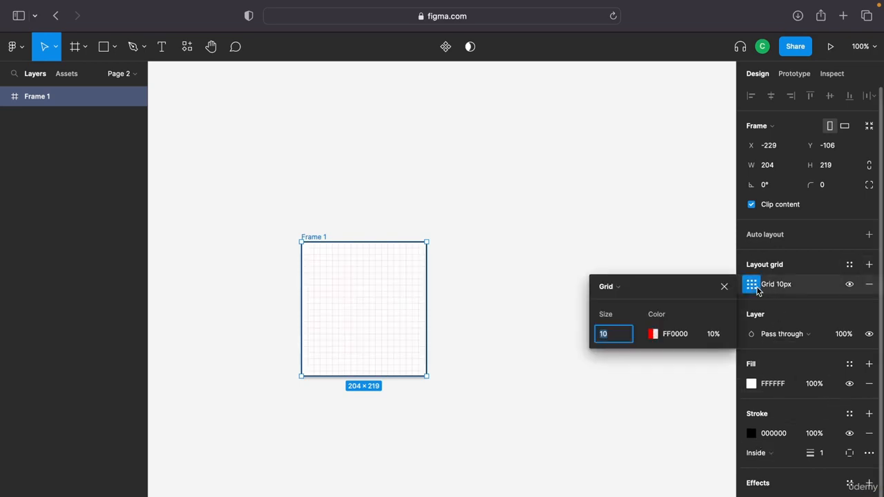
{"action": "left_click", "coordinate": [616, 287]}
{"action": "left_click", "coordinate": [621, 301]}
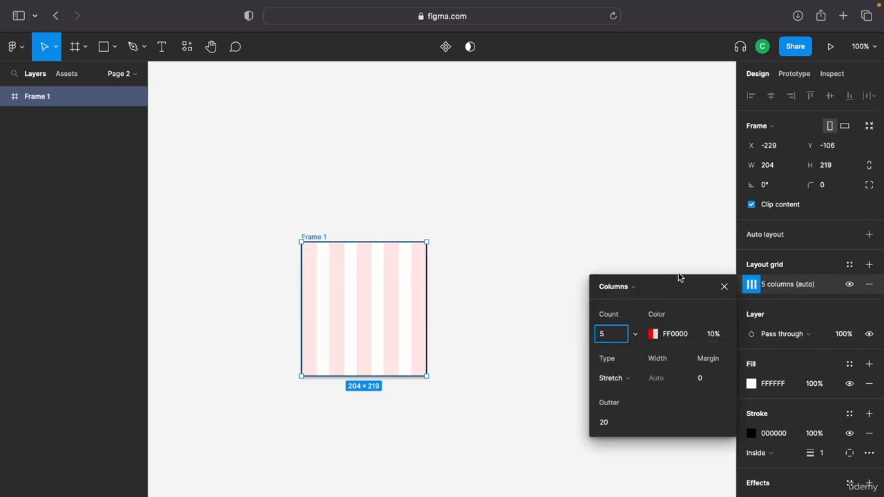
{"action": "left_click", "coordinate": [724, 286]}
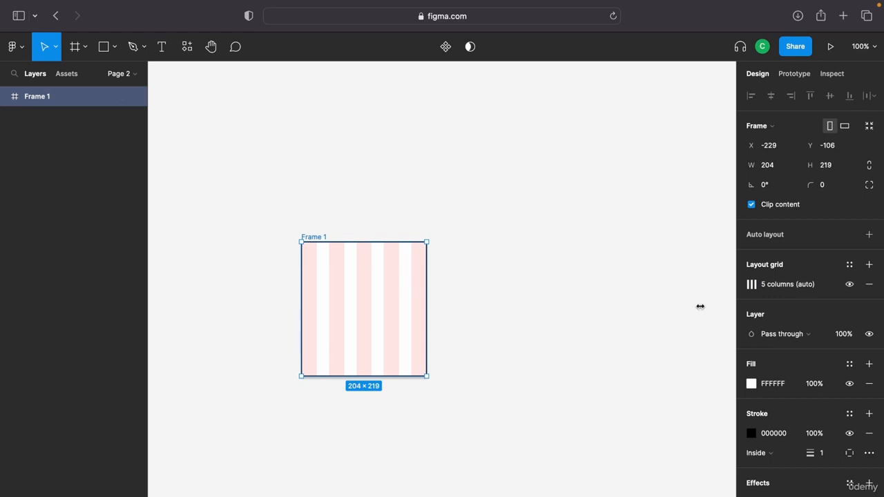
Apply vertical auto layout to the frame and align its content to the centre
{"action": "key", "text": "shift+a"}
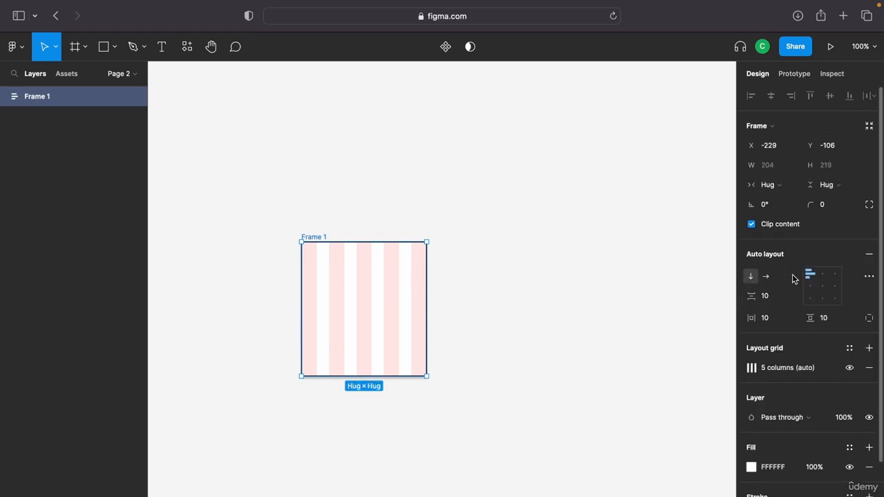
{"action": "left_click", "coordinate": [821, 289]}
Set the frame's corner radius to 60
{"action": "left_click", "coordinate": [821, 206]}
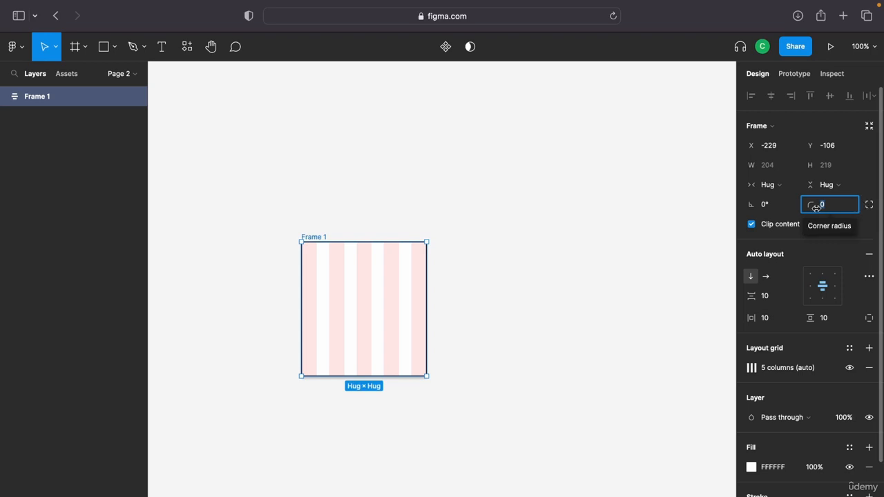
{"action": "left_click_drag", "start_coordinate": [812, 205], "coordinate": [829, 209]}
{"action": "type", "text": "60"}
{"action": "key", "text": "Return"}
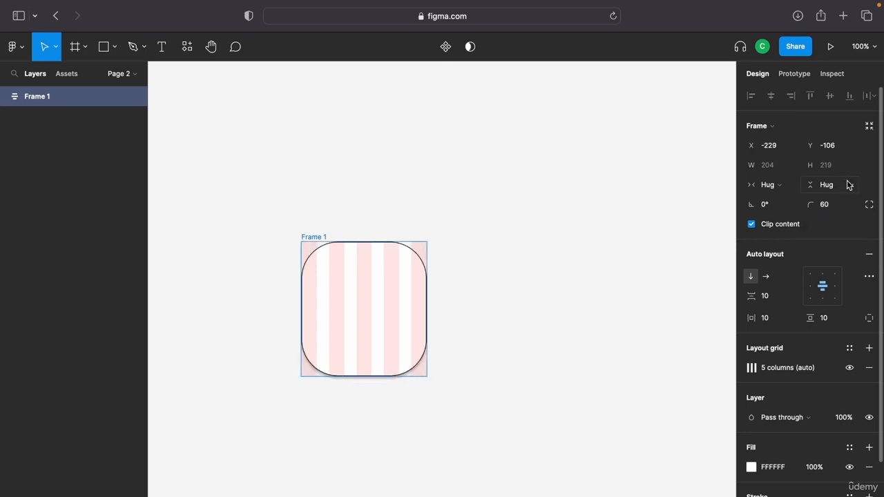
{"action": "left_click", "coordinate": [593, 269]}
Remove the column layout grid from the frame
{"action": "left_click", "coordinate": [362, 292]}
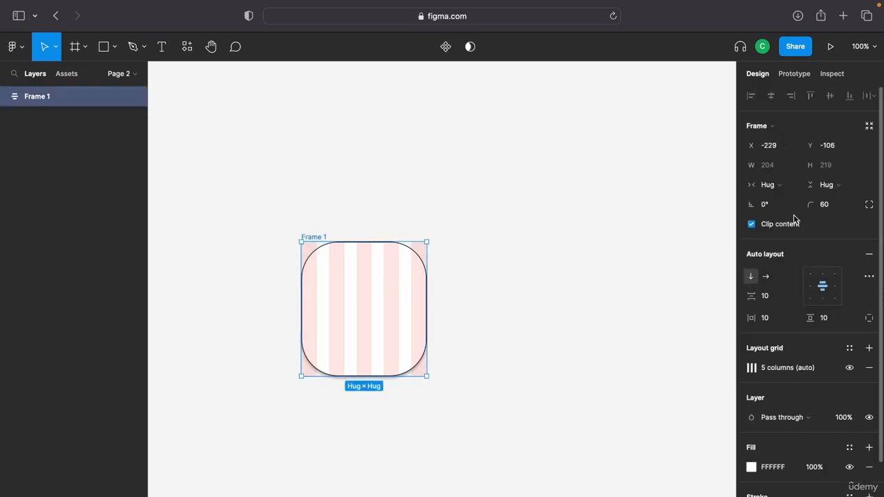
{"action": "left_click", "coordinate": [837, 205]}
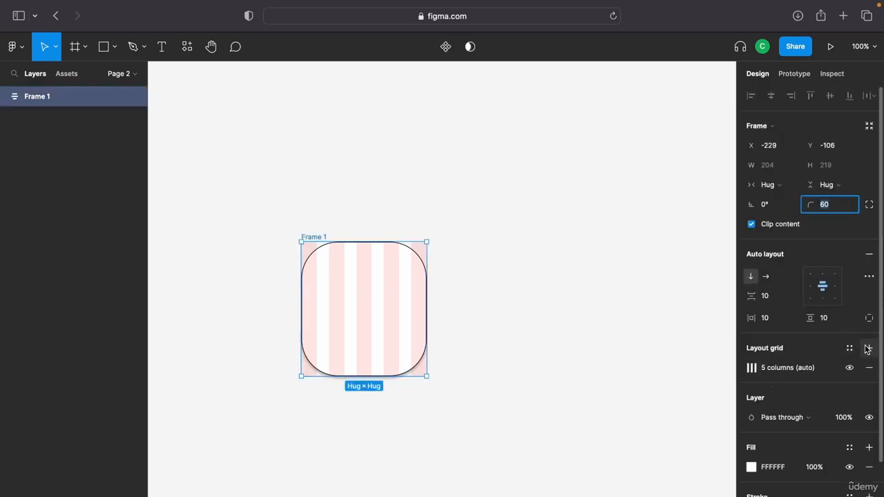
{"action": "left_click", "coordinate": [869, 367]}
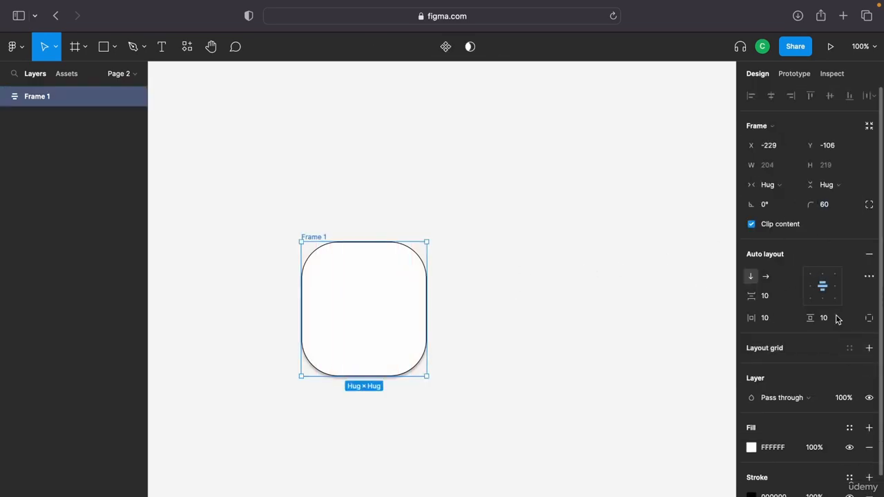
Set the frame's corner radius to 300
{"action": "left_click", "coordinate": [839, 207]}
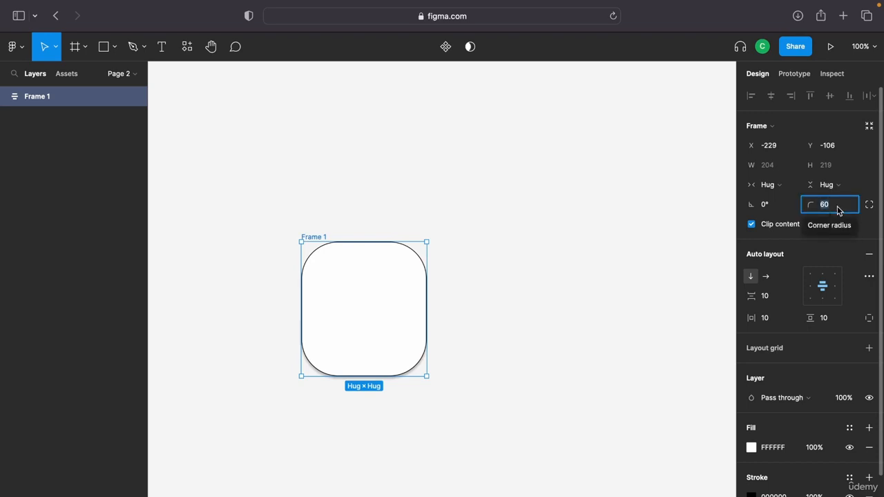
{"action": "type", "text": "300"}
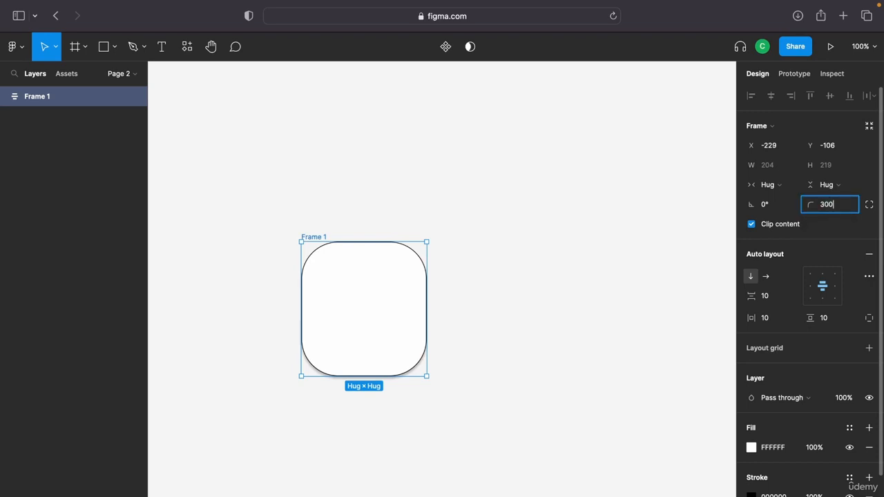
{"action": "key", "text": "Return"}
{"action": "left_click", "coordinate": [662, 276]}
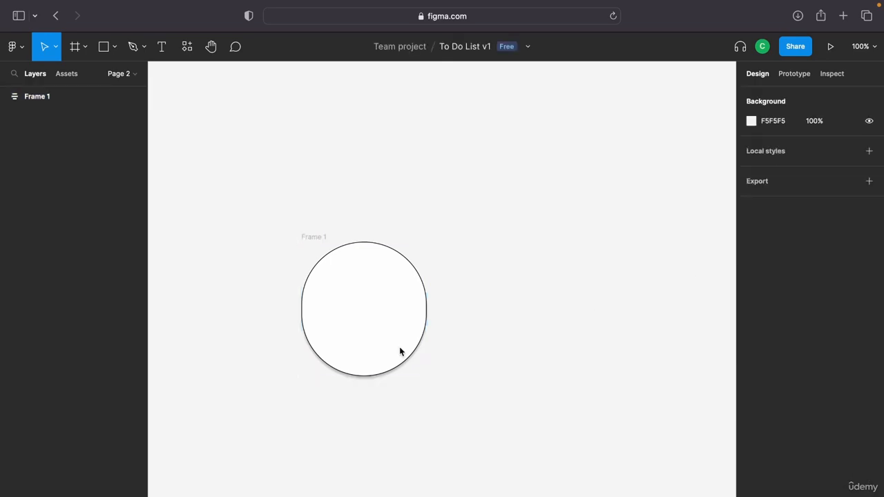
Resize the rounded frame from its upper-left corner to about 207 × 197
{"action": "left_click", "coordinate": [355, 292]}
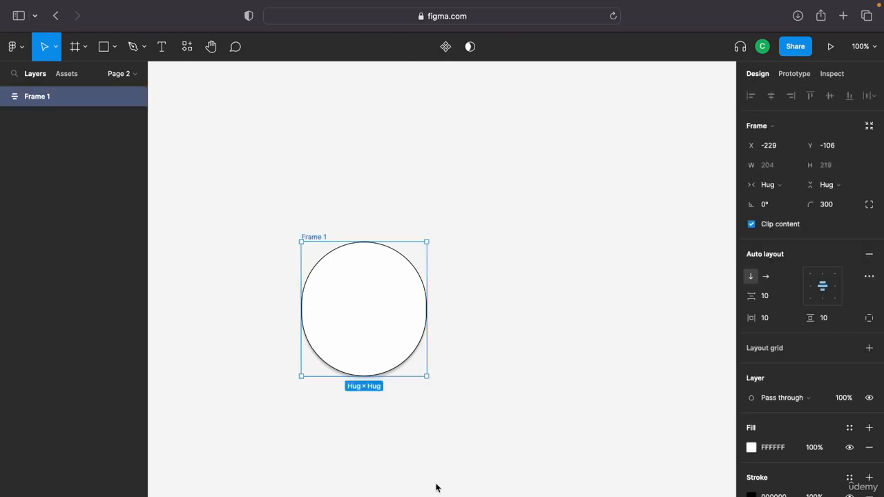
{"action": "left_click", "coordinate": [215, 417]}
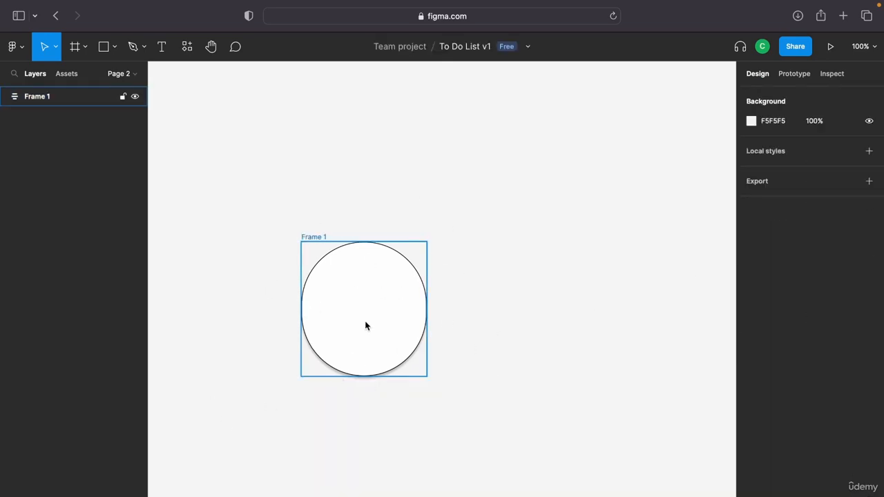
{"action": "left_click", "coordinate": [300, 246]}
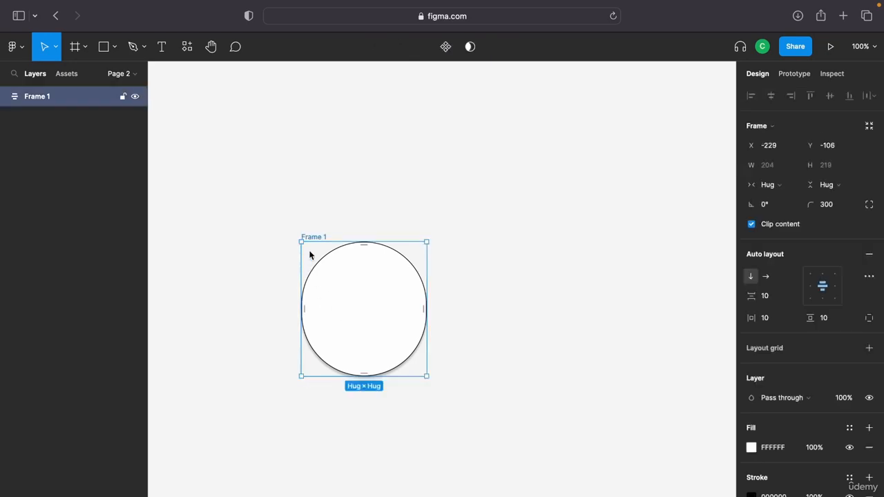
{"action": "mouse_move", "coordinate": [301, 244]}
{"action": "left_mouse_down"}
{"action": "mouse_move", "coordinate": [300, 258]}
{"action": "mouse_move", "coordinate": [309, 254]}
{"action": "mouse_move", "coordinate": [299, 254]}
{"action": "left_mouse_up"}
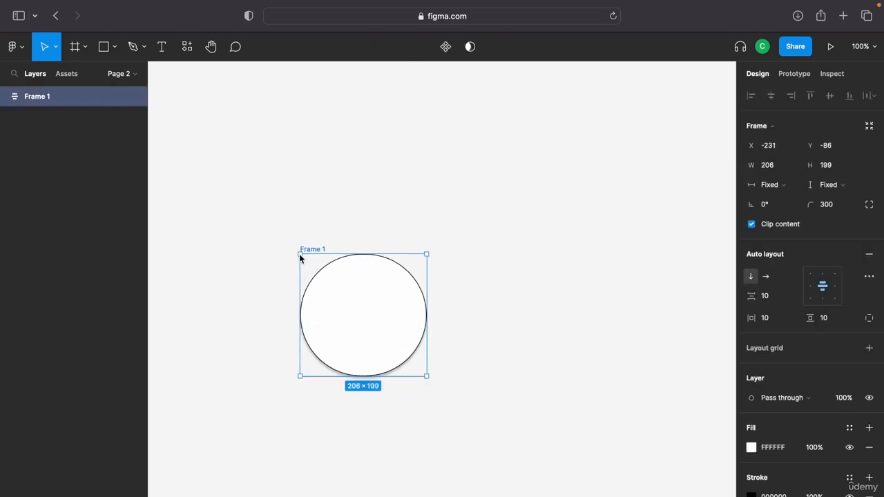
{"action": "left_click", "coordinate": [550, 312]}
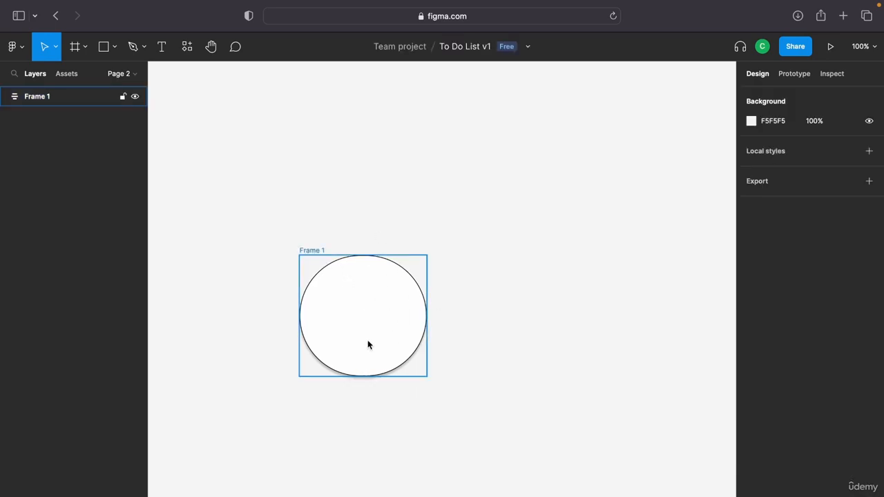
Draw a second frame about 57 × 57 inside the rounded frame
{"action": "scroll", "coordinate": [368, 343], "scroll_direction": "down", "scroll_amount": 3}
{"action": "left_click", "coordinate": [344, 291]}
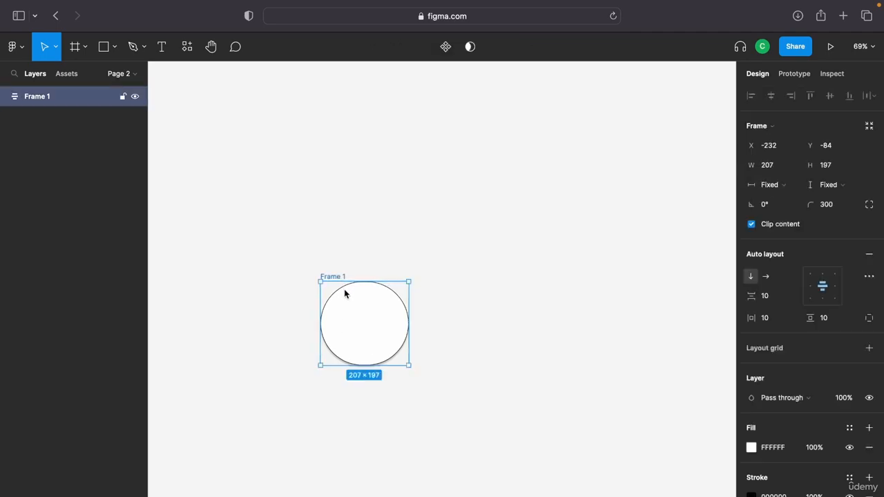
{"action": "left_click", "coordinate": [85, 47]}
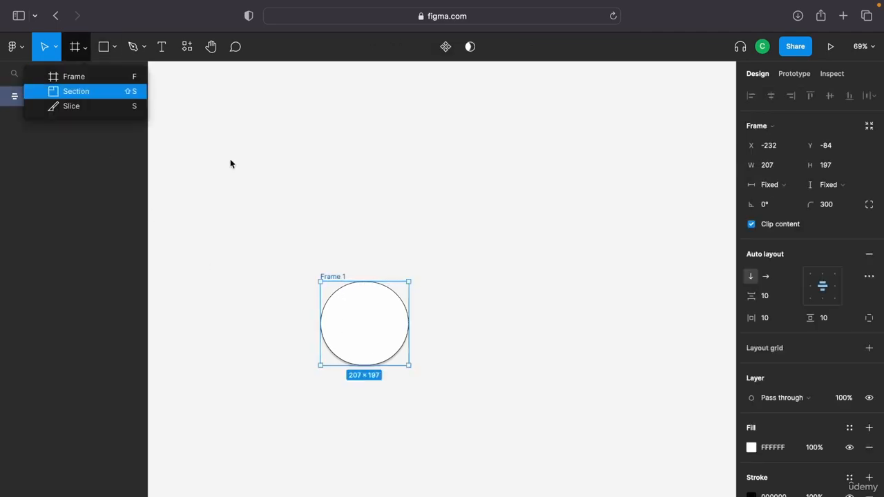
{"action": "left_click", "coordinate": [341, 299]}
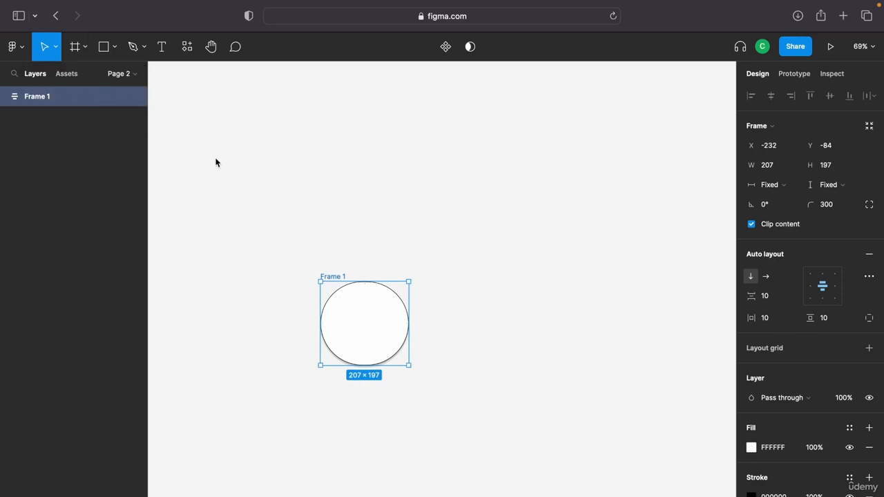
{"action": "key", "text": "f"}
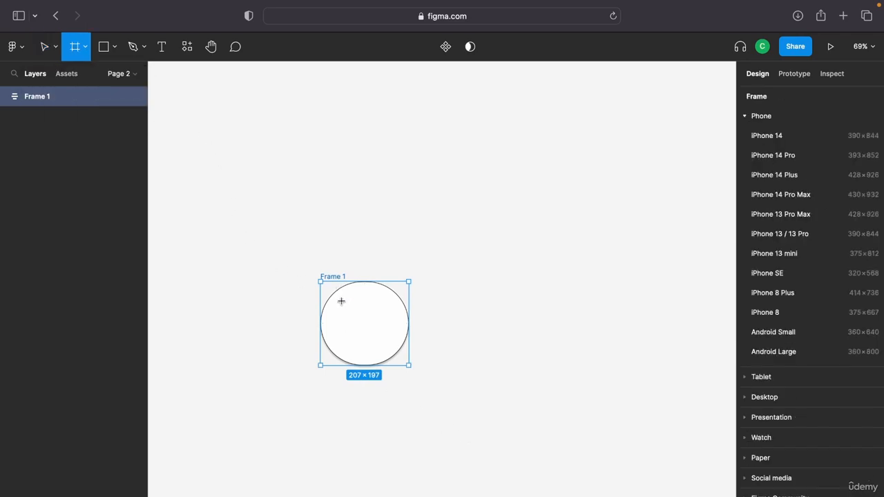
{"action": "left_click_drag", "start_coordinate": [352, 312], "coordinate": [377, 335]}
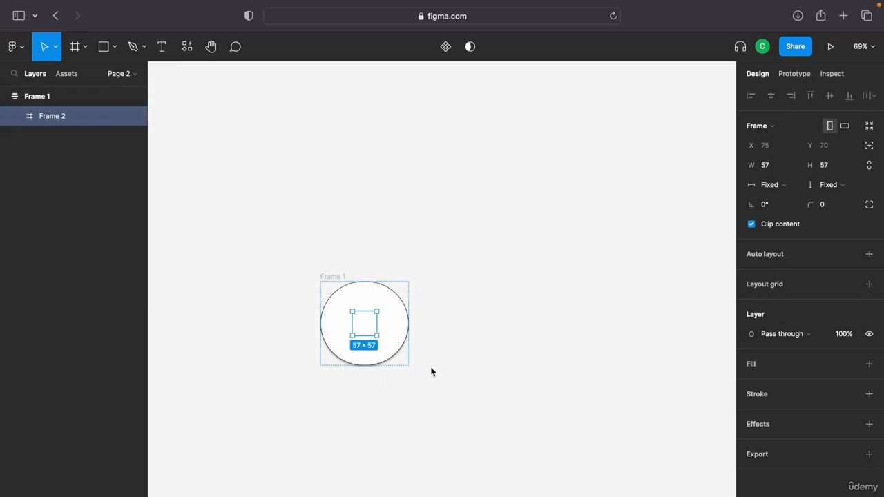
Add a fill to the nested frame and change its colour to dark maroon
{"action": "left_click", "coordinate": [767, 367]}
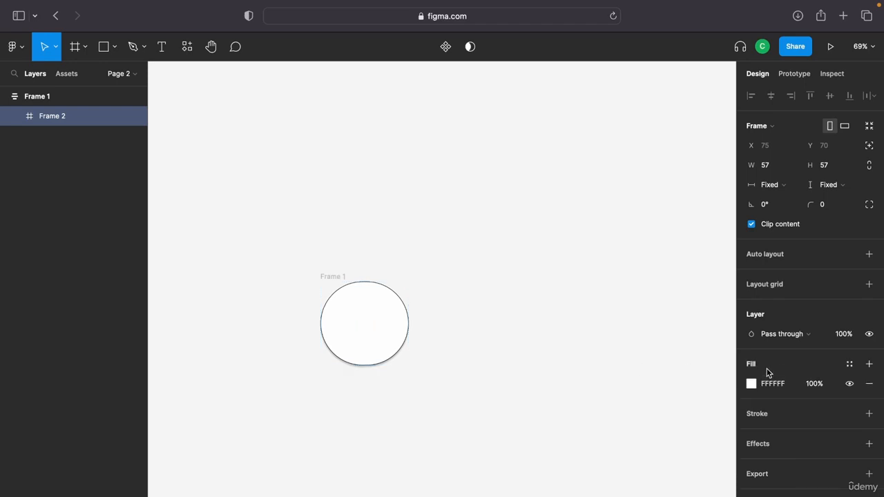
{"action": "left_click", "coordinate": [751, 384]}
{"action": "left_click", "coordinate": [667, 347]}
{"action": "left_click", "coordinate": [446, 292]}
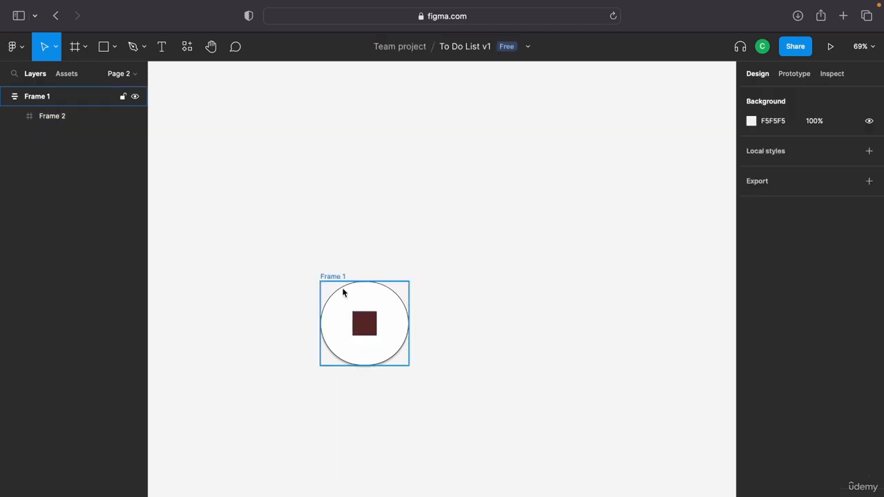
Try different auto layout alignments on the circular frame, moving the nested square around its edges and back to centre
{"action": "left_click", "coordinate": [320, 276]}
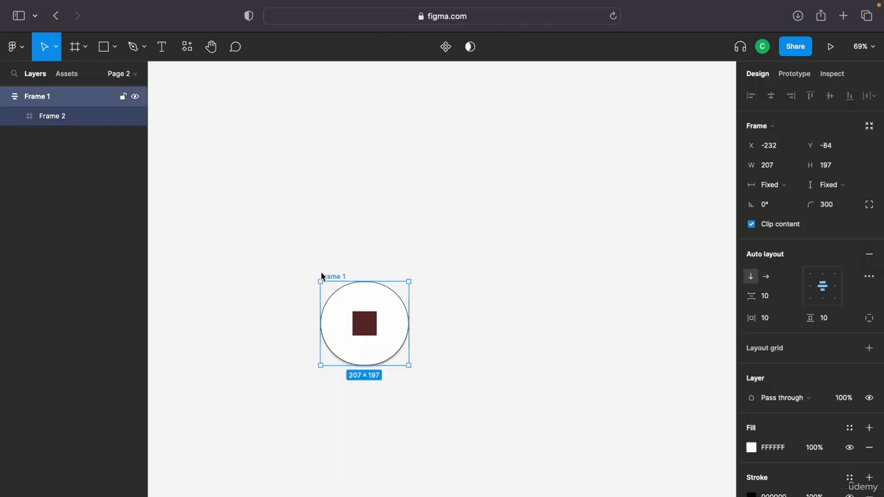
{"action": "left_click", "coordinate": [809, 286]}
{"action": "left_click", "coordinate": [811, 274]}
{"action": "left_click", "coordinate": [822, 274]}
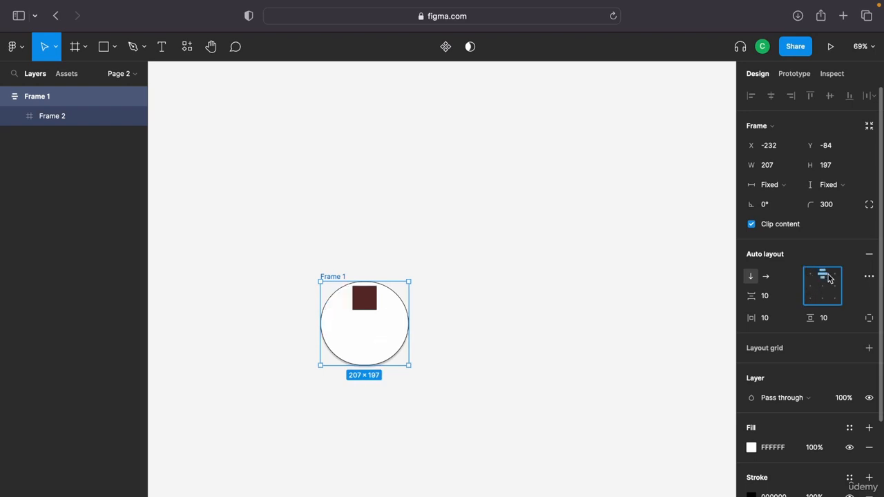
{"action": "left_click", "coordinate": [839, 276]}
{"action": "left_click", "coordinate": [836, 286]}
{"action": "left_click", "coordinate": [836, 298]}
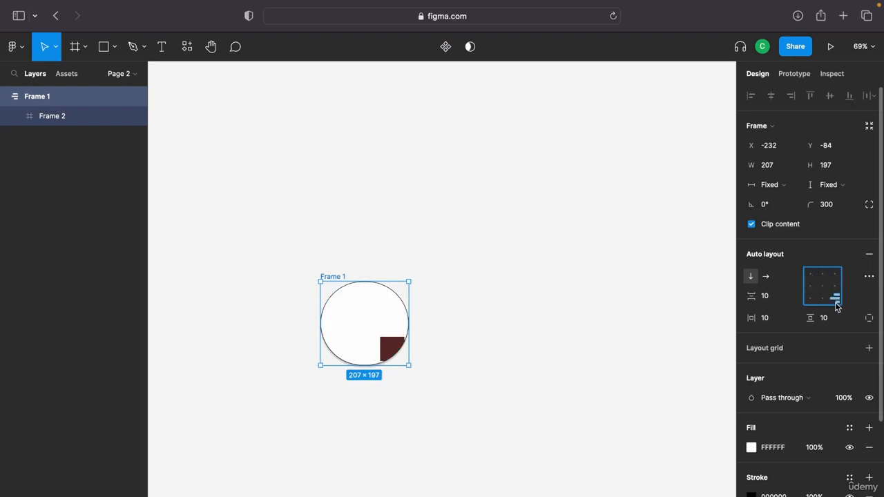
{"action": "left_click", "coordinate": [822, 298]}
{"action": "left_click", "coordinate": [809, 298]}
{"action": "left_click", "coordinate": [809, 286]}
{"action": "left_click", "coordinate": [821, 286]}
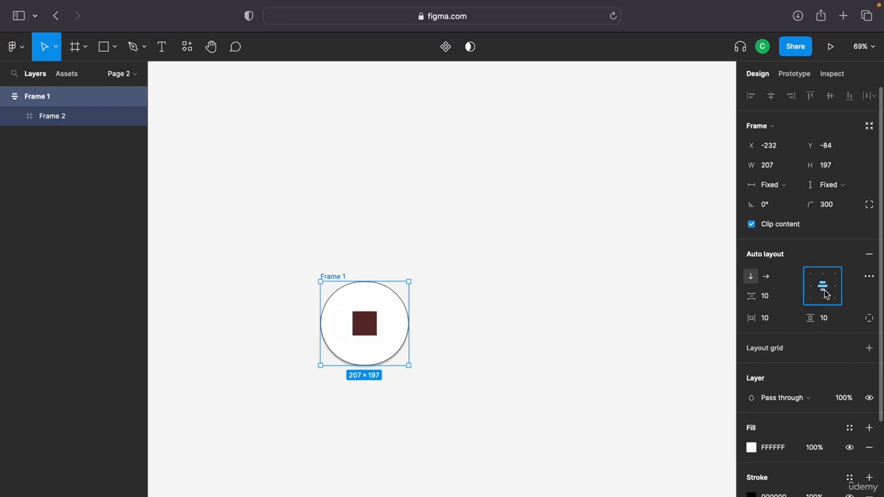
Set the circular frame's auto layout alignment to top left, then change it to middle left and deselect the frame
{"action": "left_click", "coordinate": [809, 276]}
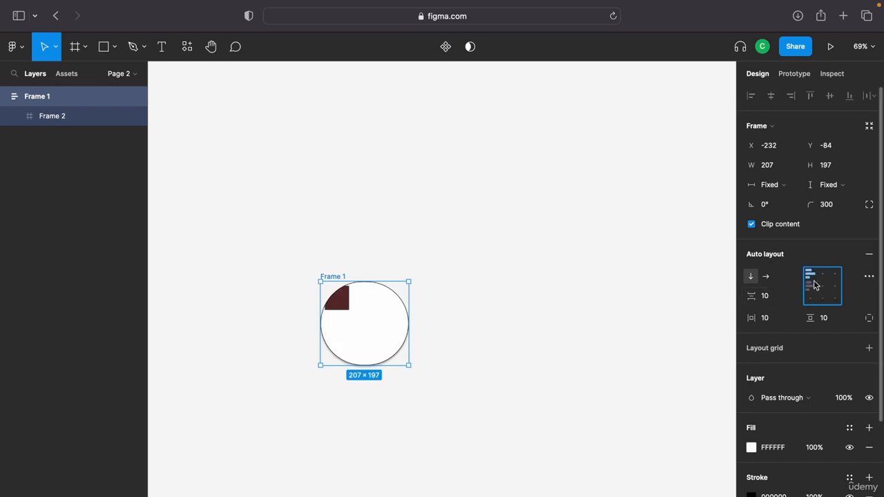
{"action": "left_click", "coordinate": [810, 286]}
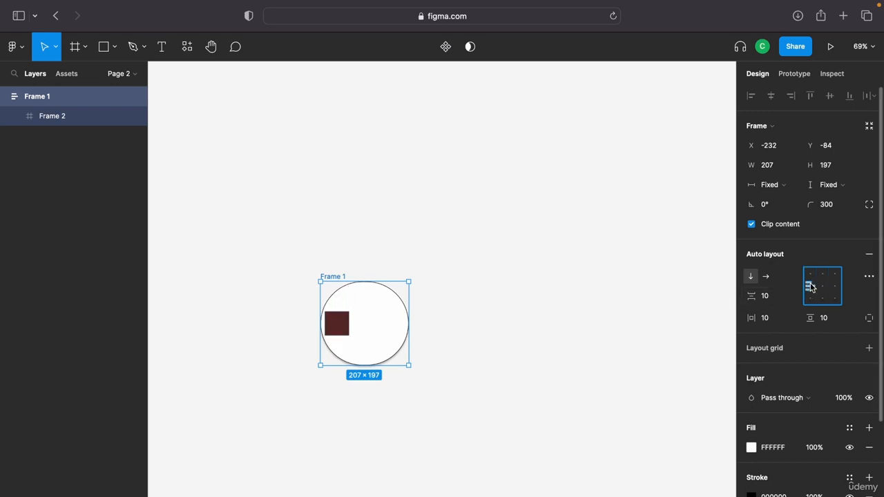
{"action": "left_click", "coordinate": [594, 388]}
Draw a rectangle about 258 × 192 above and to the right of the circular frame
{"action": "scroll", "coordinate": [339, 156], "scroll_direction": "right", "scroll_amount": 5}
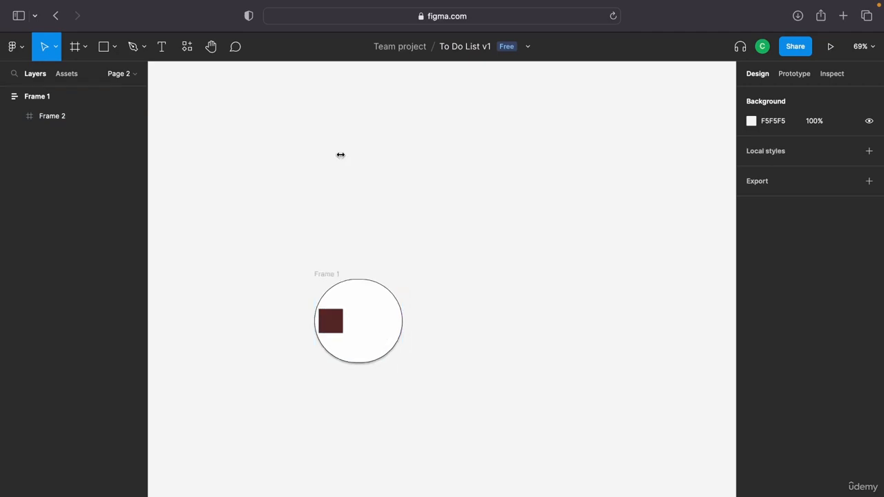
{"action": "left_click", "coordinate": [76, 47]}
{"action": "left_click", "coordinate": [108, 47]}
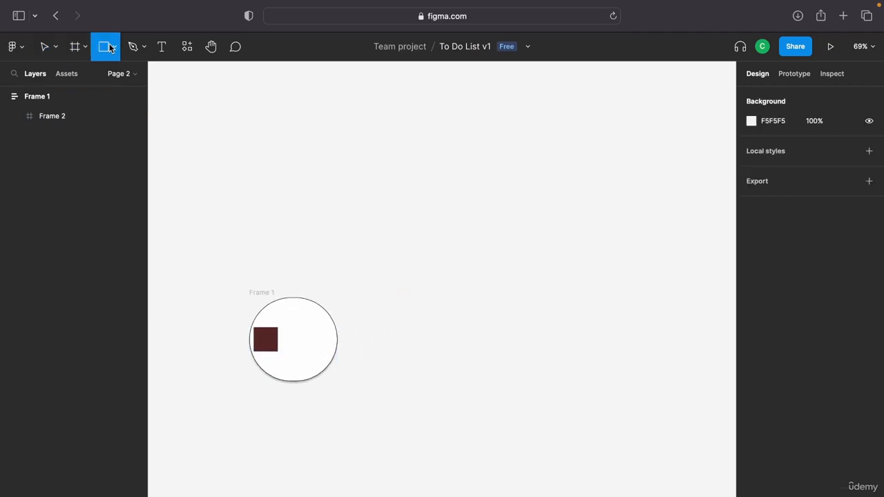
{"action": "left_click", "coordinate": [113, 47]}
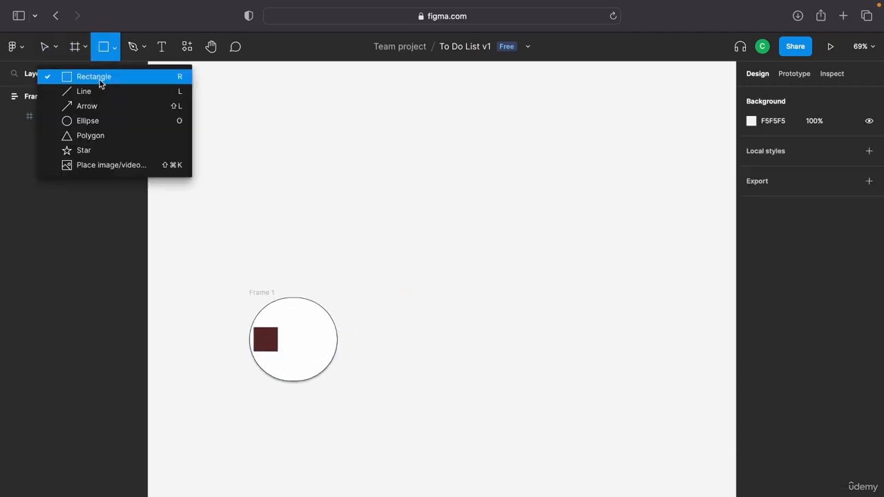
{"action": "left_click_drag", "start_coordinate": [346, 165], "coordinate": [455, 245]}
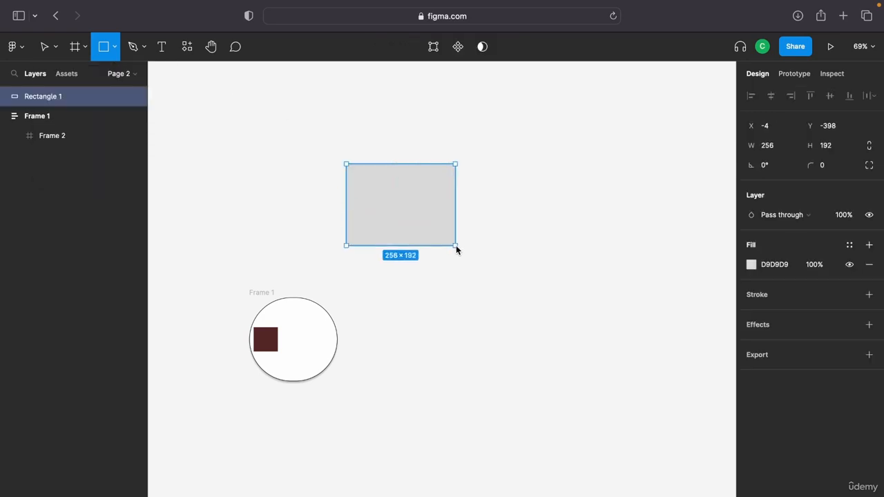
Draw a sloping line about 393 long above the rectangle and an upward arrow about 342 long to its lower right
{"action": "left_click", "coordinate": [114, 49]}
{"action": "left_click", "coordinate": [105, 90]}
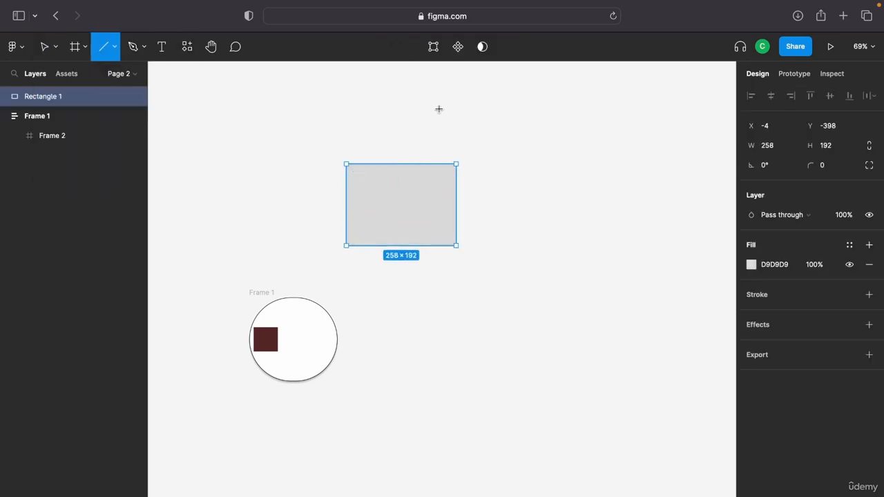
{"action": "left_click_drag", "start_coordinate": [439, 108], "coordinate": [603, 141]}
{"action": "left_click", "coordinate": [114, 48]}
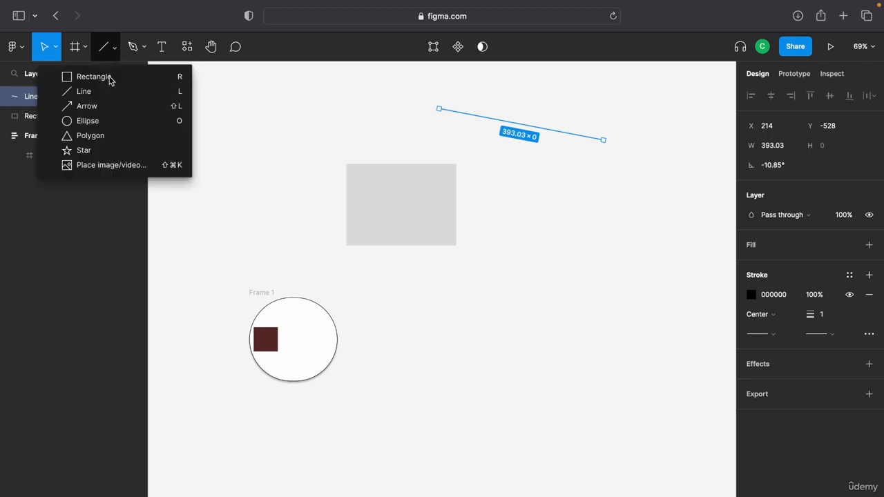
{"action": "left_click", "coordinate": [100, 109]}
{"action": "left_click_drag", "start_coordinate": [513, 397], "coordinate": [512, 254]}
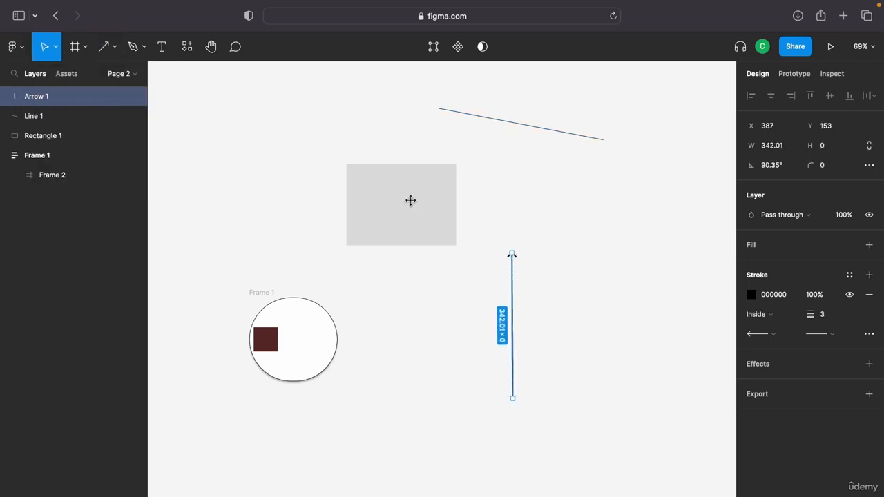
Draw an ellipse about 122 × 160 below the rectangle and a triangular polygon about 237 × 177 to the rectangle's left
{"action": "left_click", "coordinate": [116, 47]}
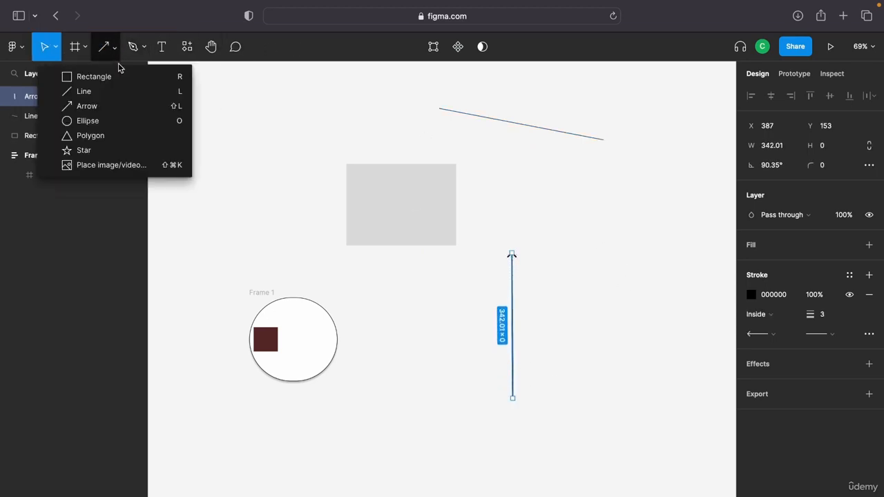
{"action": "left_click", "coordinate": [118, 123]}
{"action": "left_click_drag", "start_coordinate": [392, 288], "coordinate": [444, 356]}
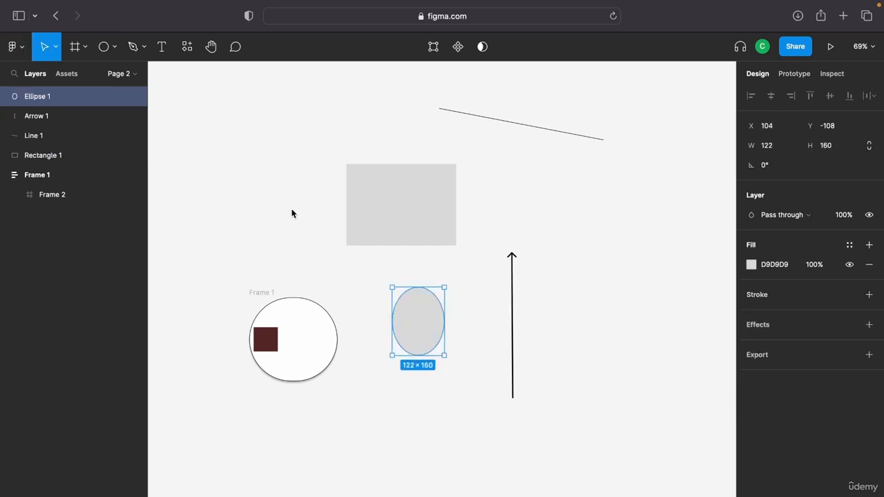
{"action": "left_click", "coordinate": [115, 47]}
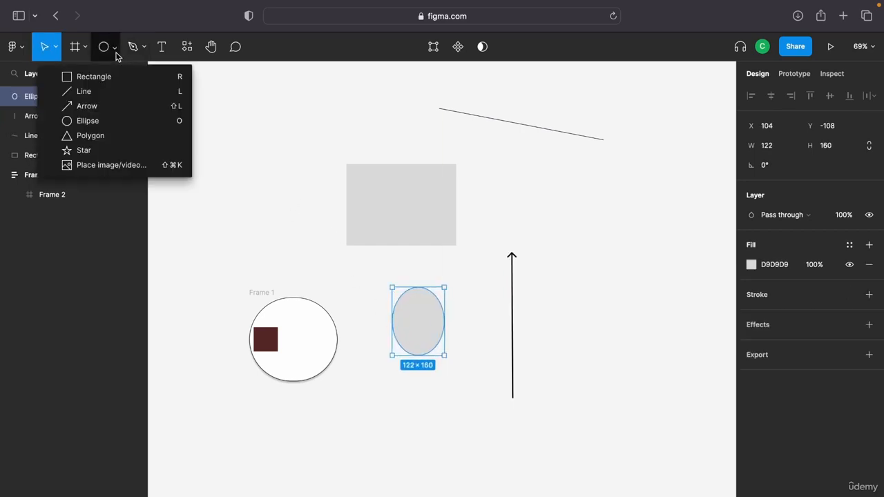
{"action": "left_click", "coordinate": [98, 142]}
{"action": "left_click_drag", "start_coordinate": [224, 141], "coordinate": [326, 215]}
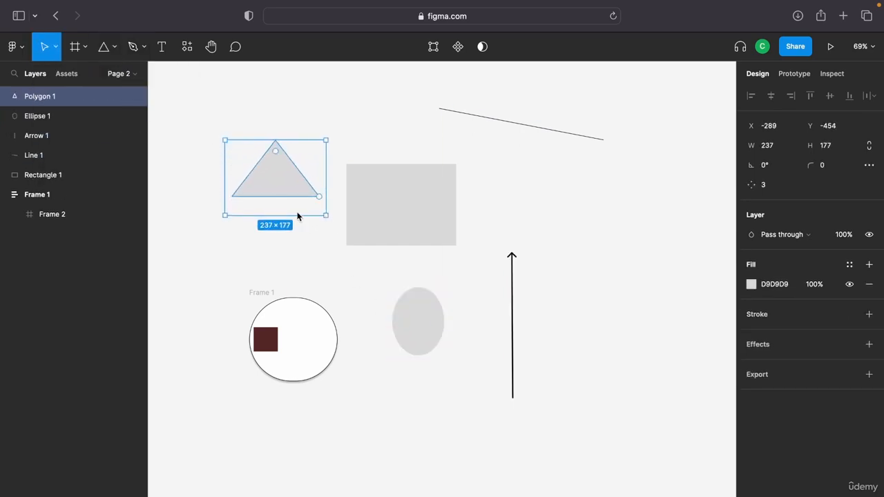
Draw a star about 295 × 98 above the triangle and rectangle, and deselect it
{"action": "left_click", "coordinate": [115, 47]}
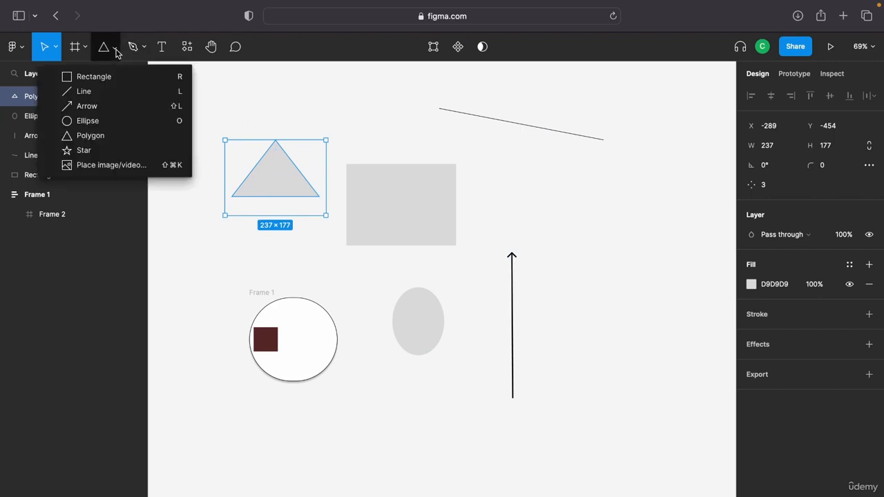
{"action": "left_click", "coordinate": [114, 150]}
{"action": "left_click_drag", "start_coordinate": [279, 89], "coordinate": [406, 131]}
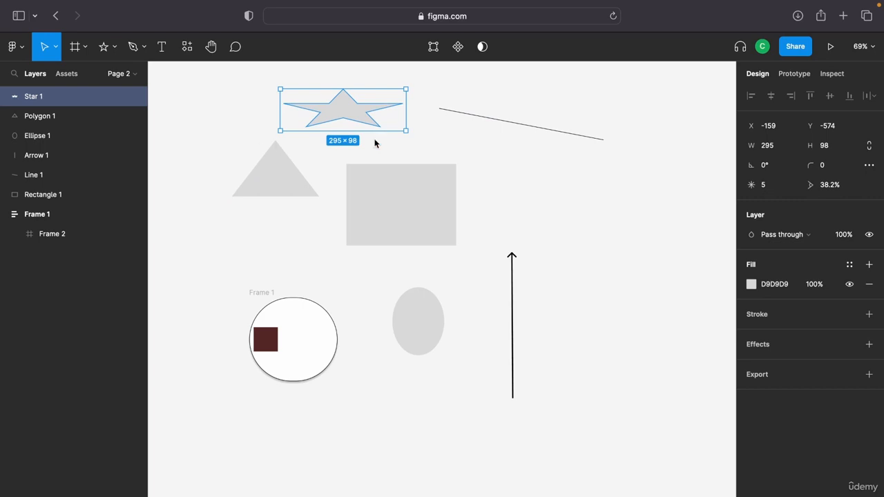
{"action": "left_click", "coordinate": [190, 111]}
{"action": "left_click", "coordinate": [113, 49]}
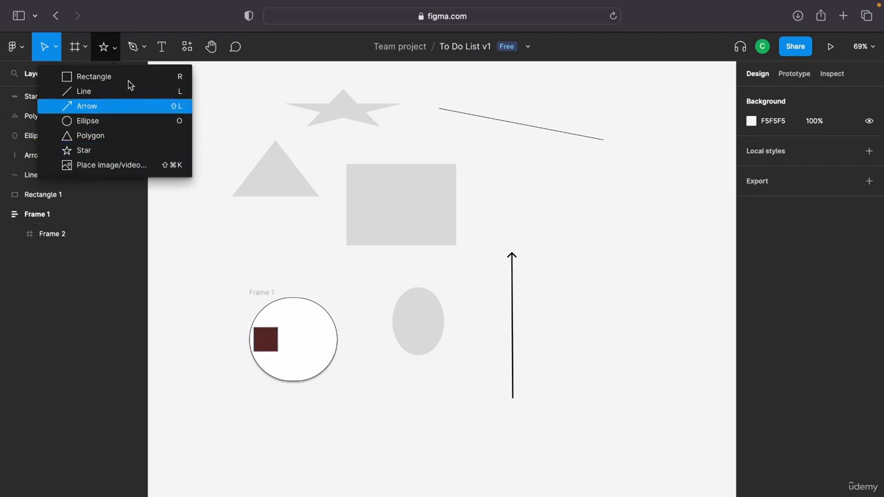
{"action": "left_click", "coordinate": [198, 211]}
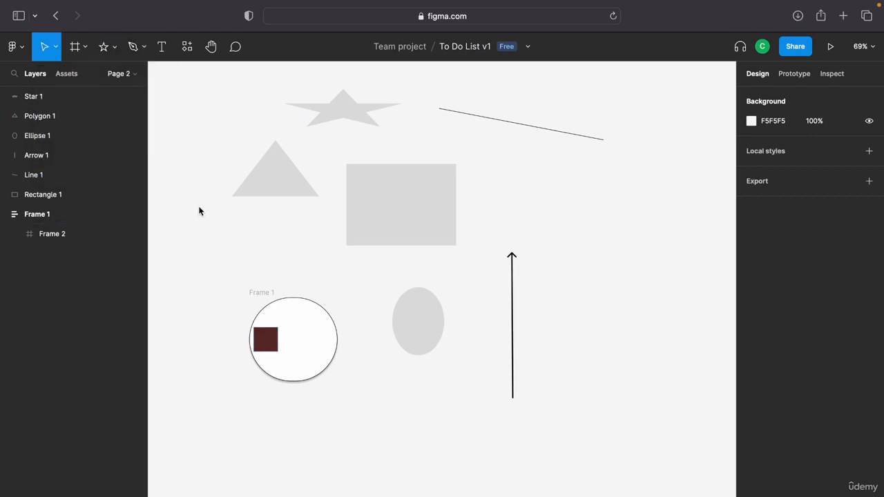
Trace the grey triangle's three corners with the Pen tool as a closed outline and leave vector editing
{"action": "left_click", "coordinate": [140, 49]}
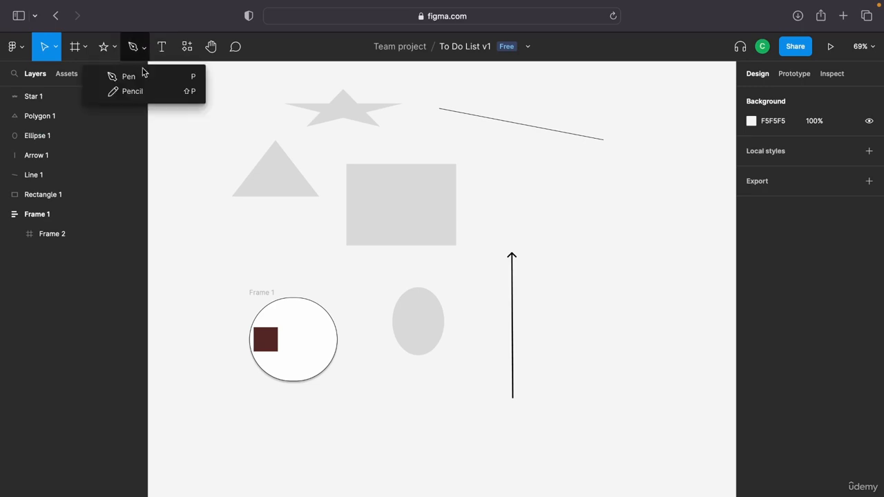
{"action": "left_click", "coordinate": [143, 75]}
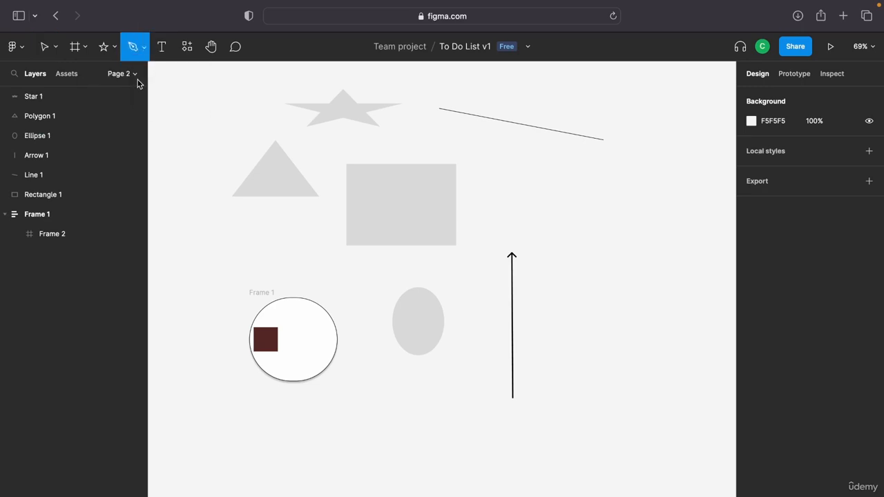
{"action": "left_click", "coordinate": [276, 140]}
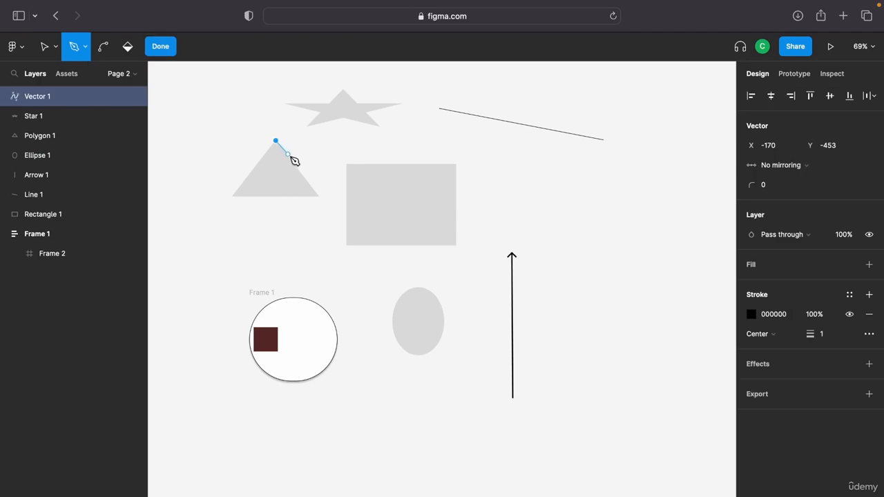
{"action": "left_click", "coordinate": [318, 196]}
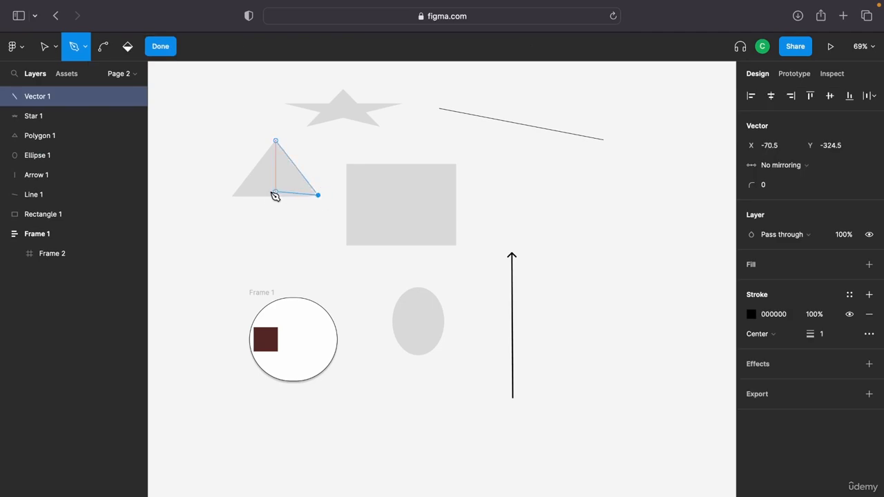
{"action": "left_click", "coordinate": [234, 196]}
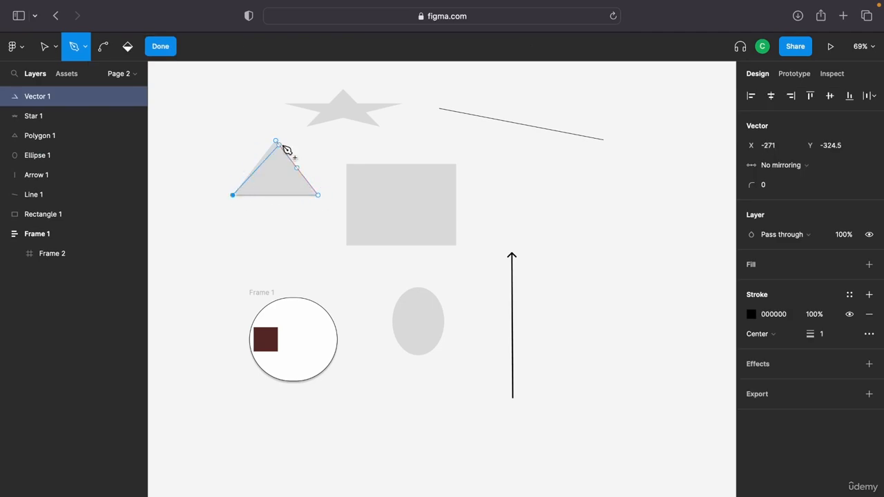
{"action": "left_click", "coordinate": [275, 141]}
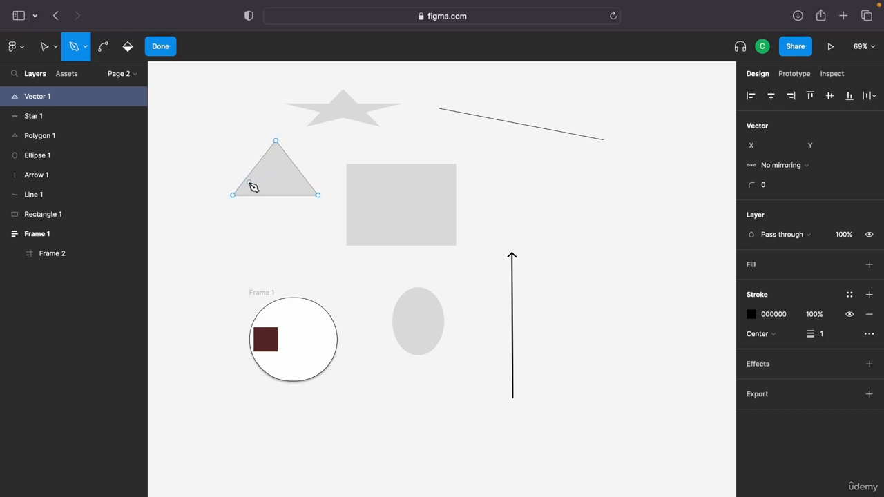
{"action": "key", "text": "Escape"}
{"action": "key", "text": "Escape"}
Move the traced triangle outline down from the grey triangle to about X -249, Y -341
{"action": "scroll", "coordinate": [286, 173], "scroll_direction": "up", "scroll_amount": 5}
{"action": "scroll", "coordinate": [283, 175], "scroll_direction": "up", "scroll_amount": 3}
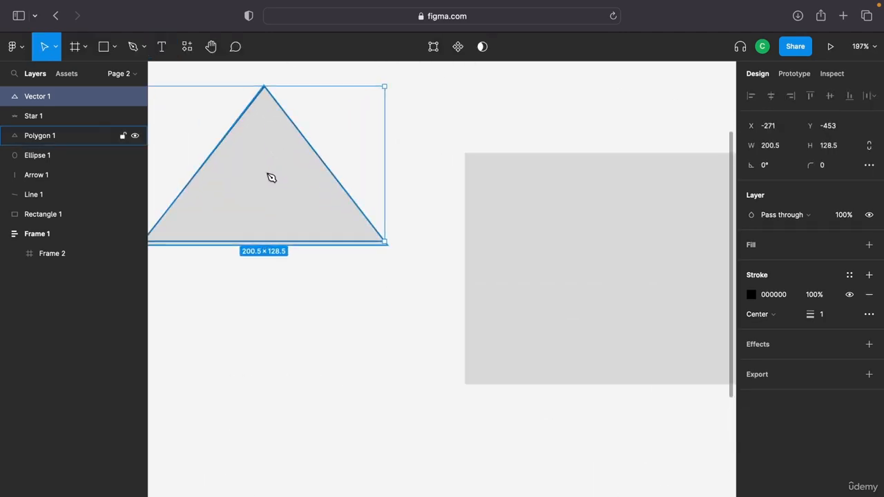
{"action": "left_click_drag", "start_coordinate": [270, 176], "coordinate": [296, 313]}
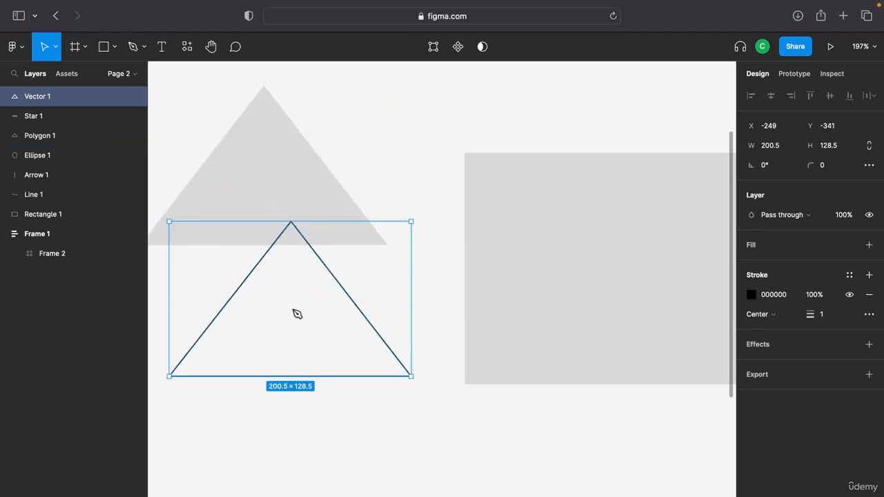
Draw a looping freehand squiggle across the grey triangle with the Pencil tool
{"action": "scroll", "coordinate": [296, 316], "scroll_direction": "down", "scroll_amount": 3}
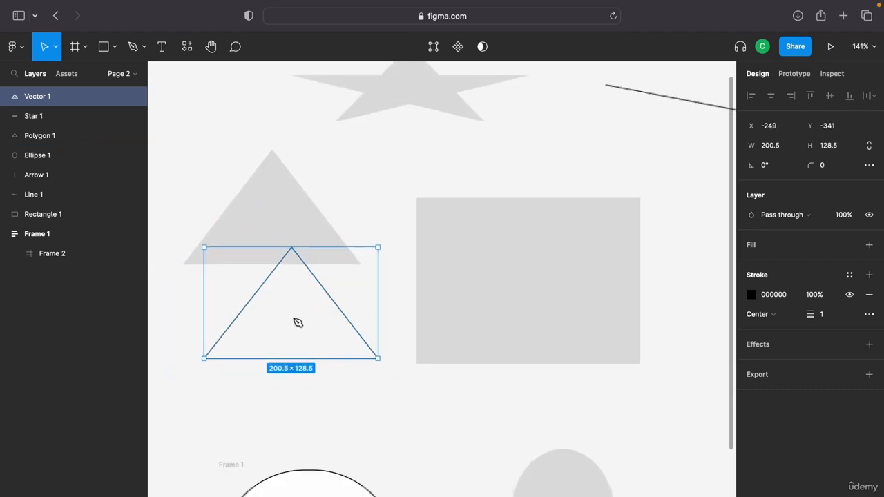
{"action": "left_click", "coordinate": [143, 47]}
{"action": "left_click", "coordinate": [163, 92]}
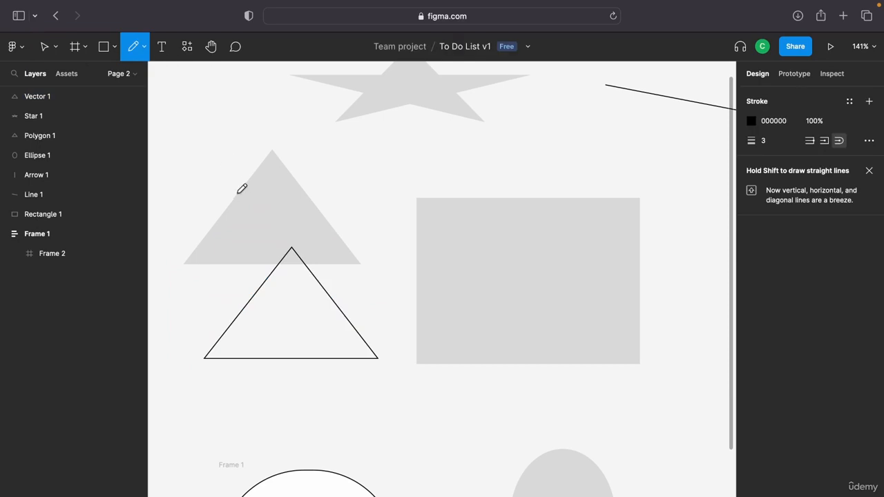
{"action": "mouse_move", "coordinate": [235, 205]}
{"action": "left_mouse_down"}
{"action": "mouse_move", "coordinate": [294, 217]}
{"action": "mouse_move", "coordinate": [283, 224]}
{"action": "mouse_move", "coordinate": [304, 218]}
{"action": "left_mouse_up"}
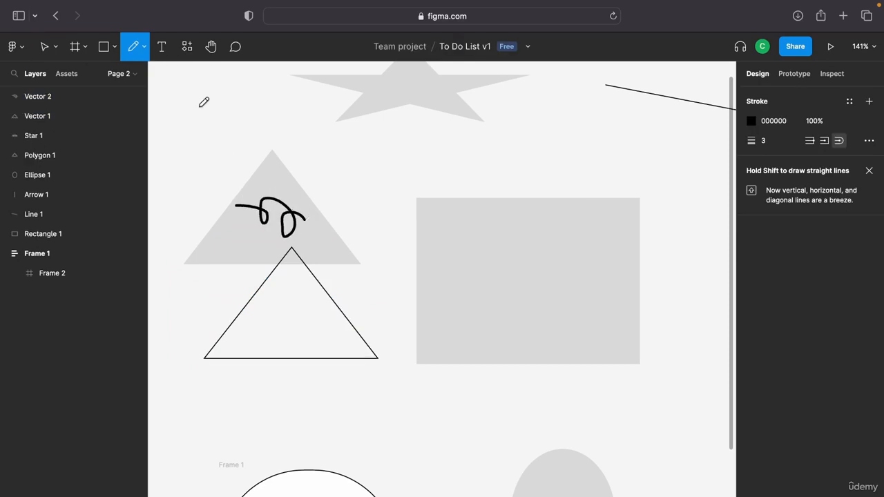
Draw a short, slightly rising straight path with the Pen tool inside the upper-left part of the rectangle
{"action": "left_click", "coordinate": [143, 48]}
{"action": "left_click", "coordinate": [138, 77]}
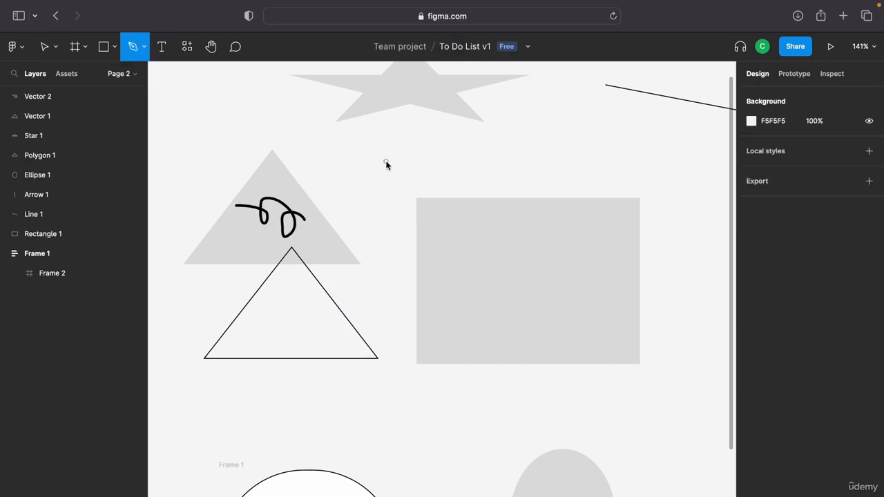
{"action": "left_click", "coordinate": [446, 248]}
{"action": "left_click", "coordinate": [523, 236]}
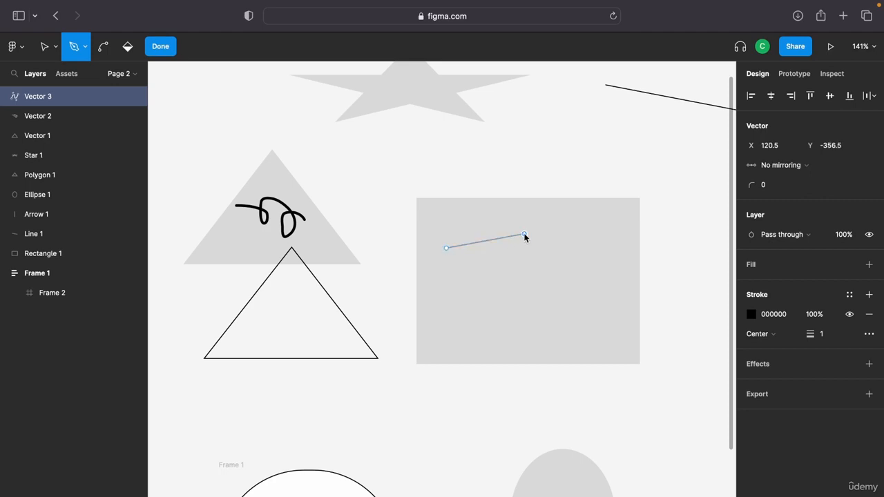
{"action": "key", "text": "Return"}
Draw a closed two-point curved loop with the Pen tool over the rectangle, pulling long curve handles from the second point
{"action": "left_click", "coordinate": [494, 295]}
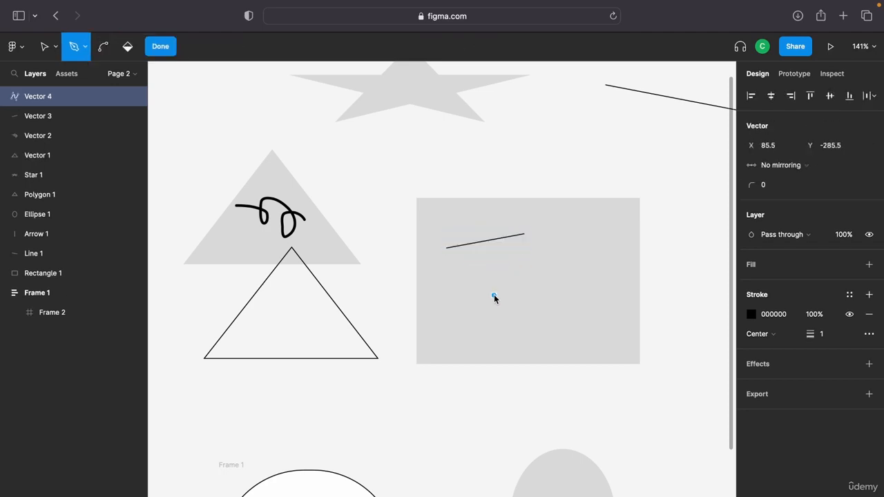
{"action": "left_click", "coordinate": [566, 252]}
{"action": "left_click_drag", "start_coordinate": [574, 267], "coordinate": [546, 419]}
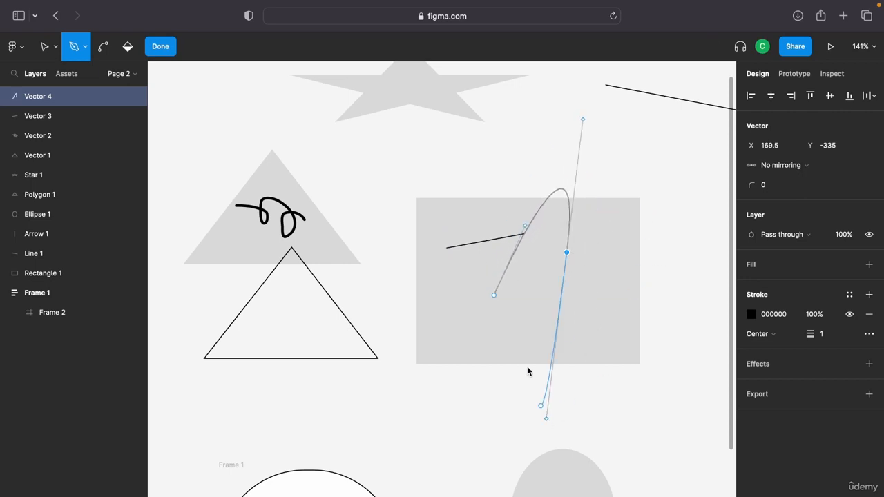
{"action": "left_click", "coordinate": [493, 296]}
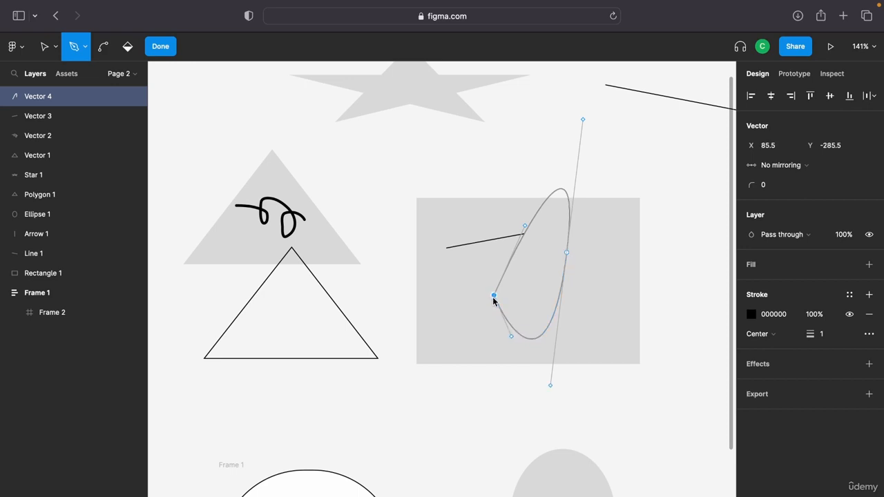
Add a small closed triangle to the same vector just below the rectangle and leave vector editing
{"action": "left_click", "coordinate": [601, 382]}
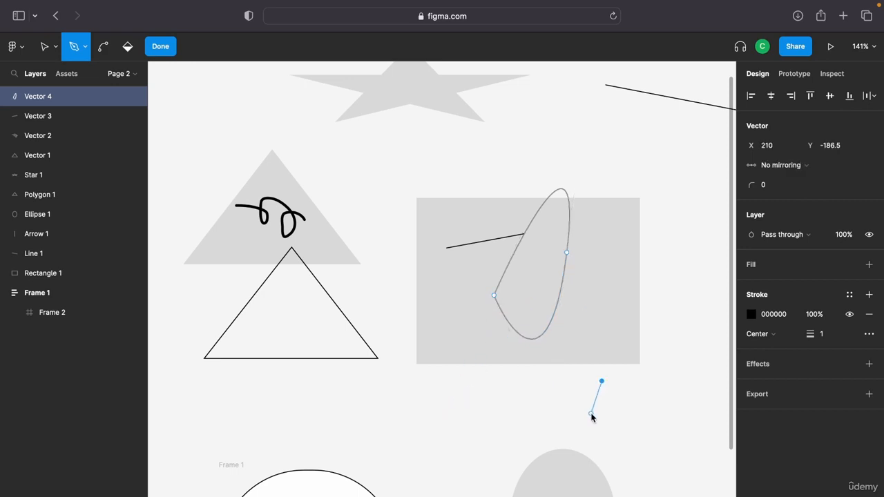
{"action": "left_click", "coordinate": [591, 413]}
{"action": "left_click", "coordinate": [529, 402]}
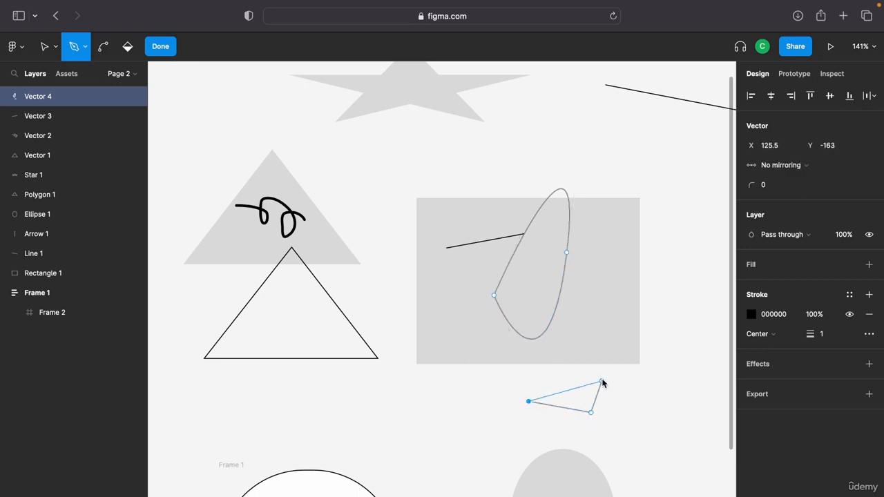
{"action": "left_click", "coordinate": [601, 382]}
{"action": "key", "text": "Escape"}
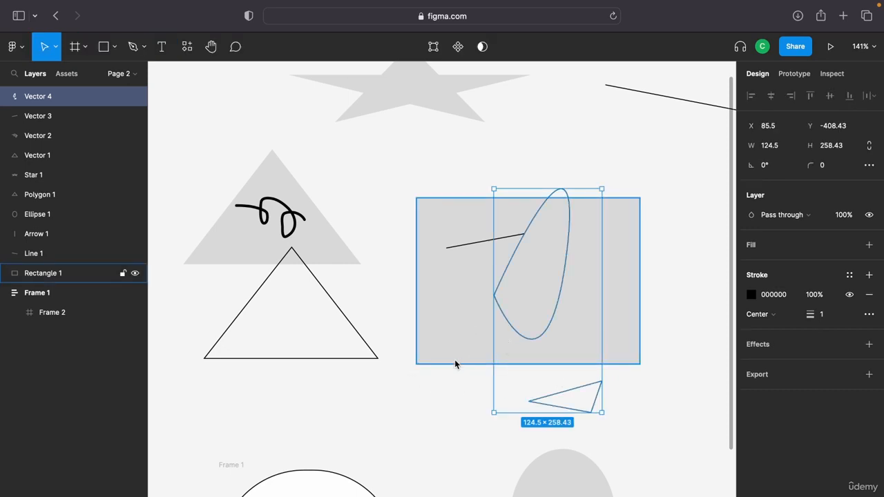
Move the loop-and-triangle vector to about X -133, Y -495 and the short straight path into the outlined triangle at about X -185, Y -296.5
{"action": "left_click_drag", "start_coordinate": [523, 296], "coordinate": [334, 219]}
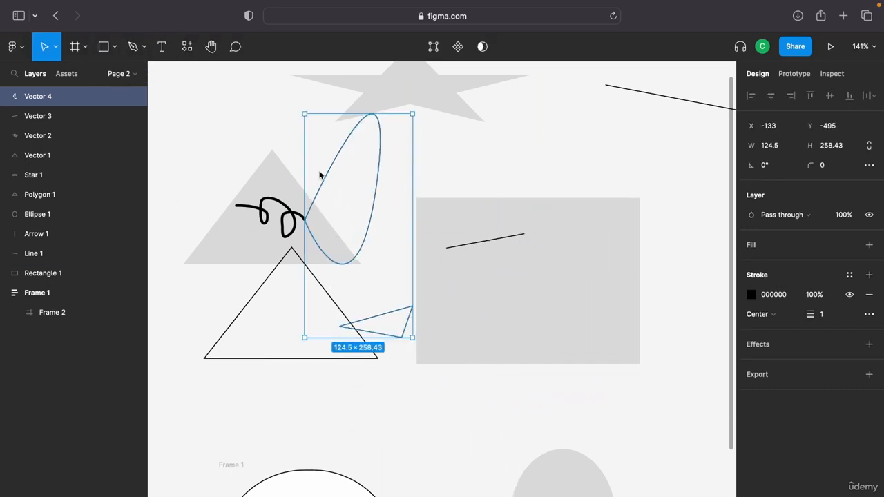
{"action": "left_click", "coordinate": [481, 240]}
{"action": "key", "text": "Return"}
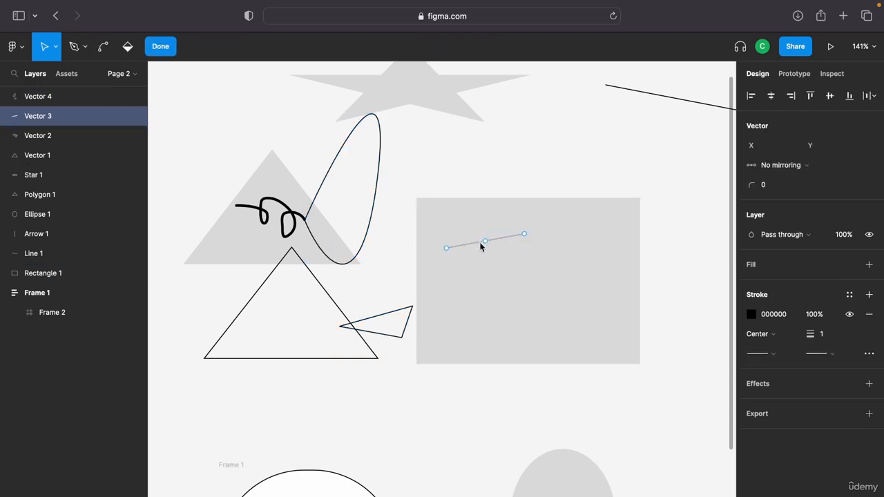
{"action": "left_click_drag", "start_coordinate": [482, 246], "coordinate": [296, 301]}
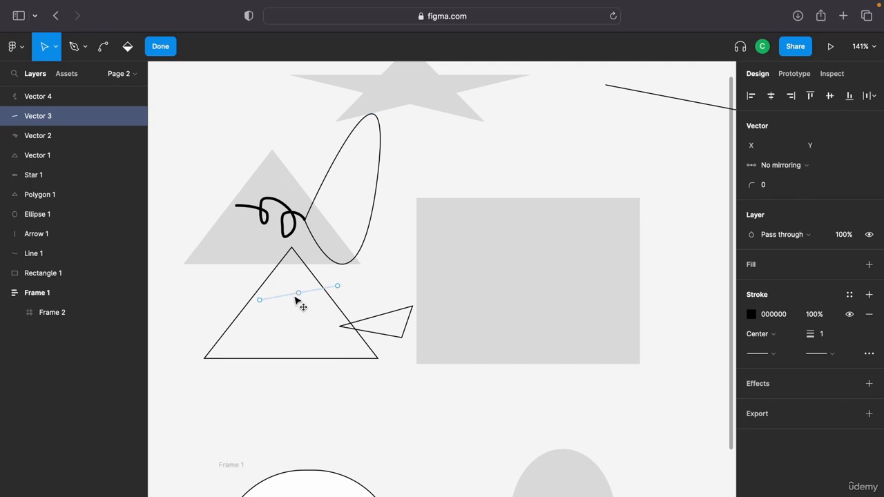
{"action": "scroll", "coordinate": [371, 304], "scroll_direction": "down", "scroll_amount": 5}
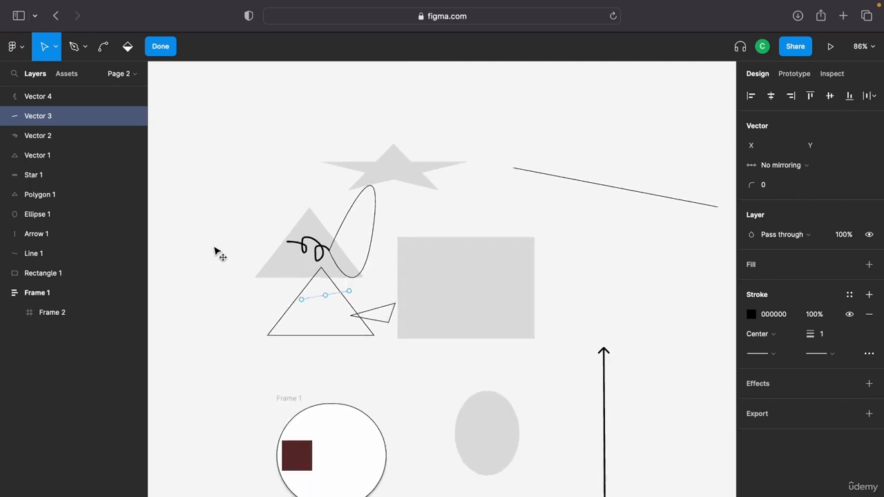
{"action": "left_click", "coordinate": [160, 46]}
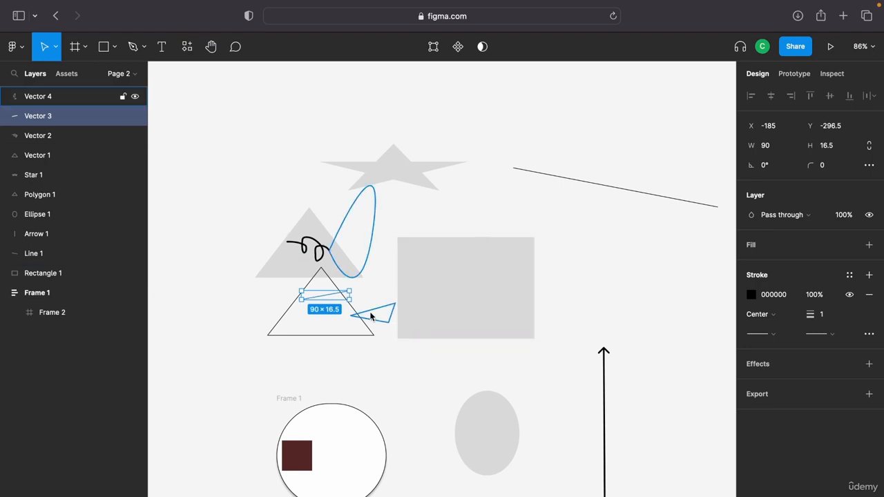
Shift the loop-and-triangle vector to about X -173 and move the star above the grey triangle to about X -318, Y -528
{"action": "left_click_drag", "start_coordinate": [376, 315], "coordinate": [353, 315]}
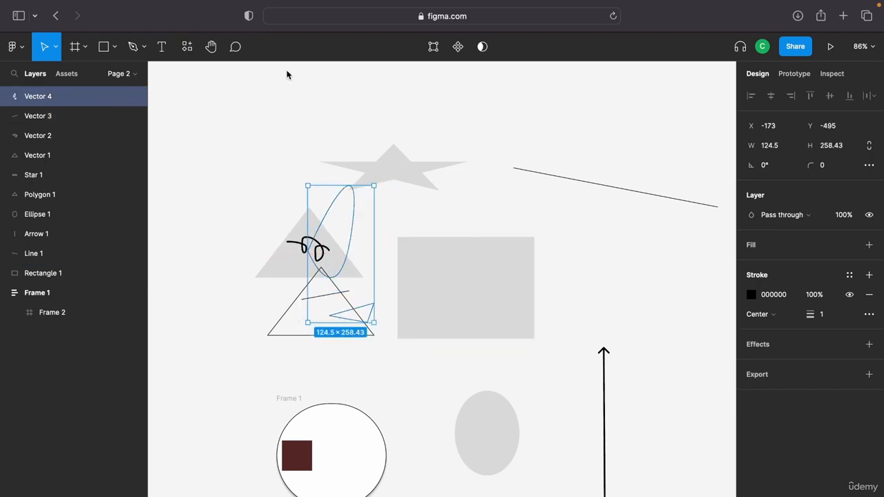
{"action": "left_click_drag", "start_coordinate": [394, 163], "coordinate": [308, 185]}
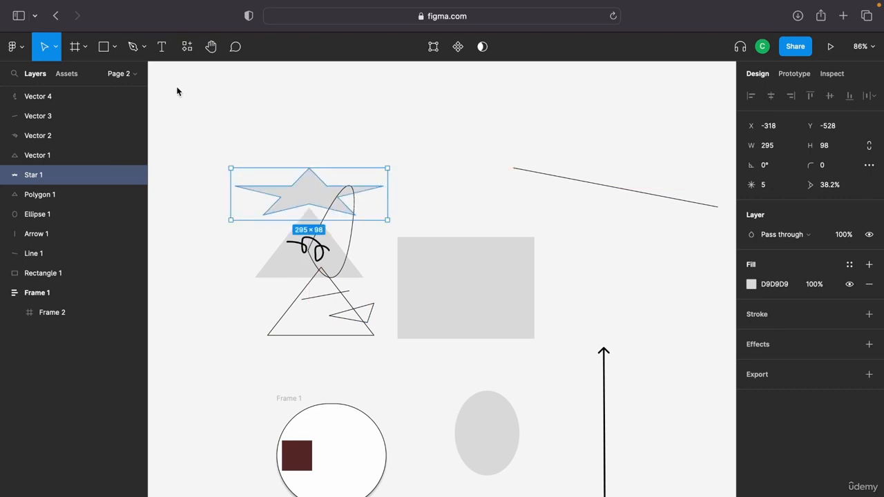
Add the text "fjfj" just above the rectangle at about X 156, Y -426
{"action": "left_click", "coordinate": [158, 55]}
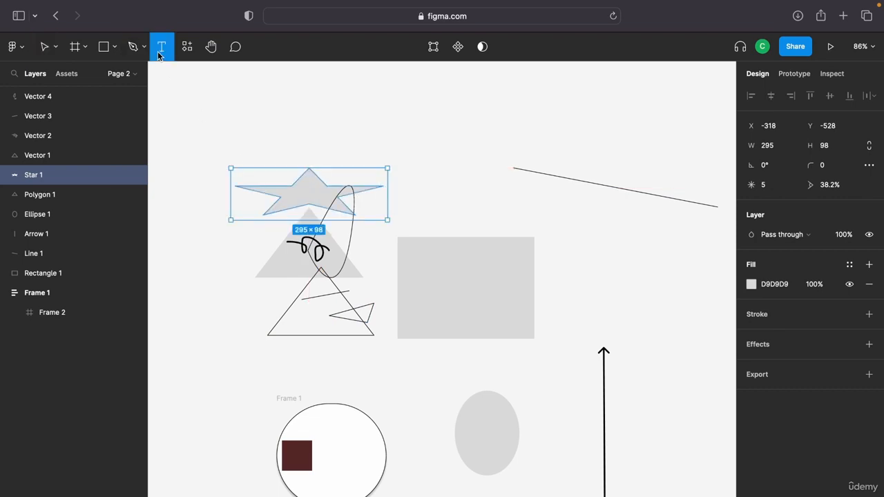
{"action": "left_click", "coordinate": [482, 222]}
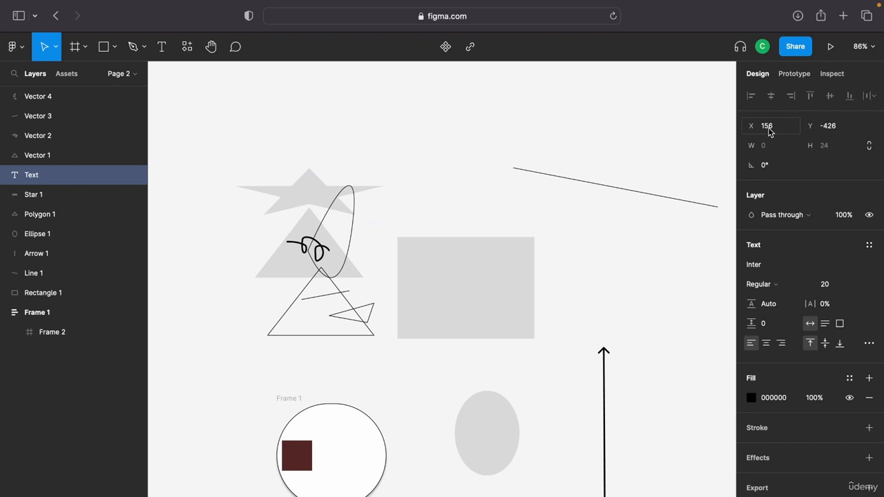
{"action": "type", "text": "fjfj"}
Try the Darken and Hard light blend modes on the text layer and restore Pass through
{"action": "left_click", "coordinate": [766, 215]}
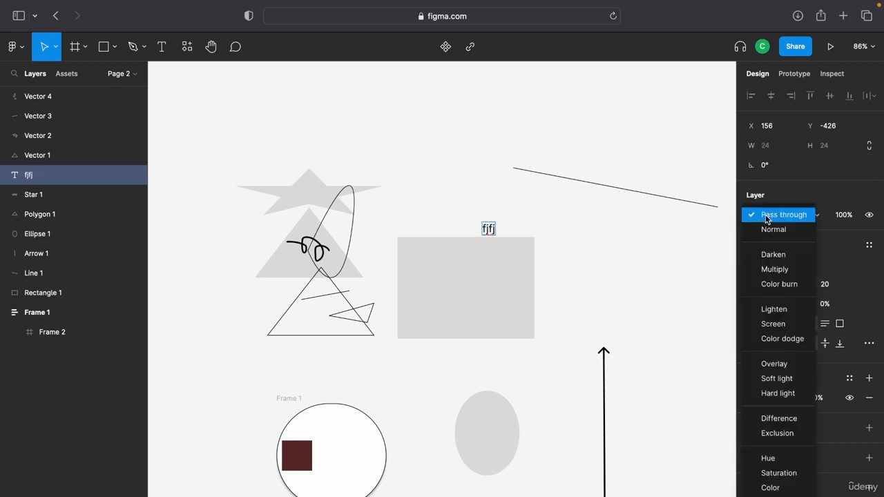
{"action": "left_click", "coordinate": [773, 254]}
{"action": "left_click", "coordinate": [803, 215]}
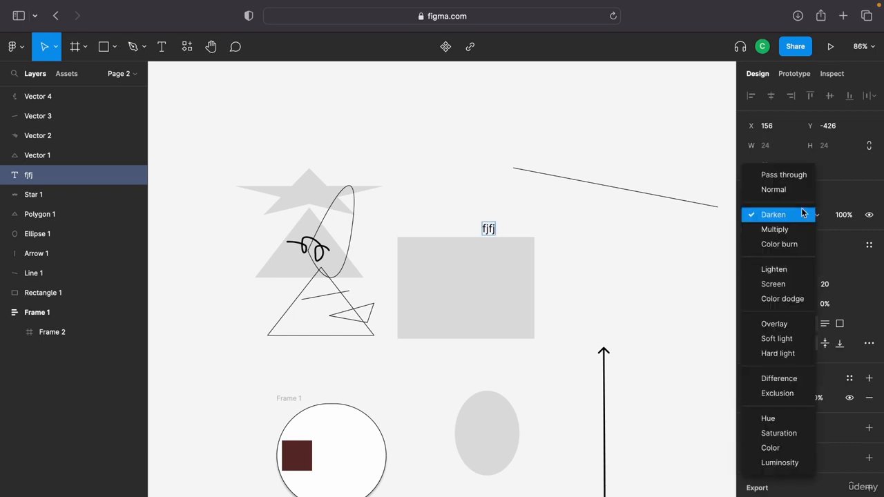
{"action": "left_click", "coordinate": [795, 353]}
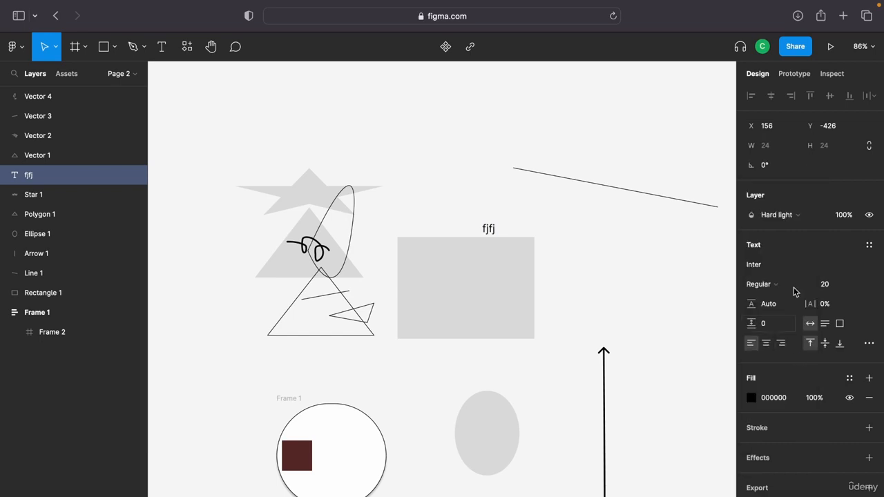
{"action": "left_click", "coordinate": [799, 215]}
{"action": "scroll", "coordinate": [778, 181], "scroll_direction": "up", "scroll_amount": 1}
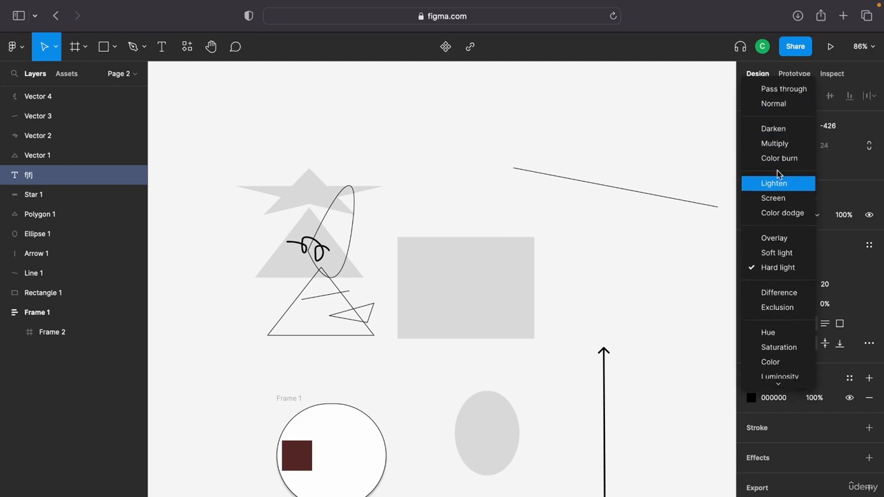
{"action": "left_click", "coordinate": [785, 94]}
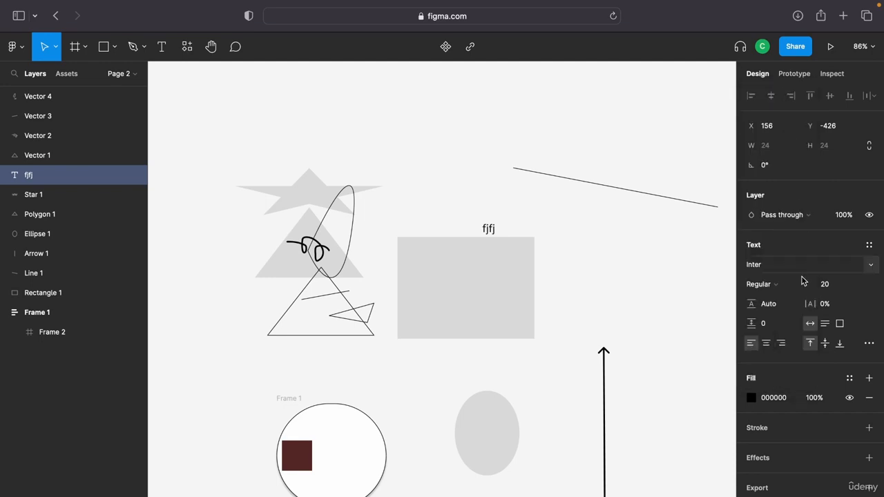
Try the Hiragino Sans CNS font on the text and undo the font change
{"action": "left_click", "coordinate": [827, 264]}
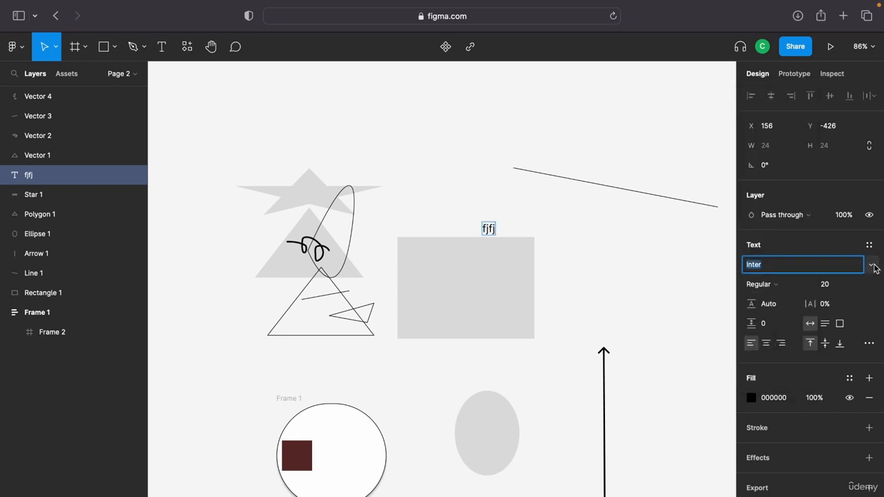
{"action": "left_click", "coordinate": [871, 265]}
{"action": "scroll", "coordinate": [759, 247], "scroll_direction": "up", "scroll_amount": 10}
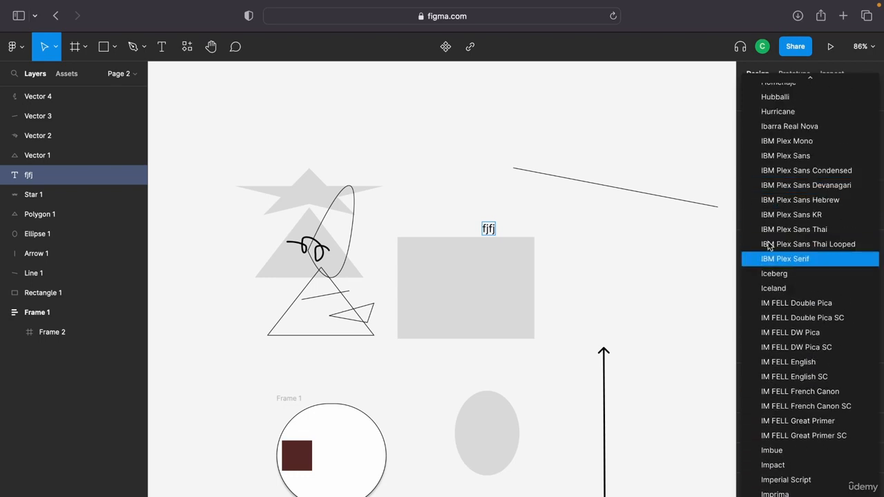
{"action": "scroll", "coordinate": [801, 163], "scroll_direction": "up", "scroll_amount": 2}
{"action": "scroll", "coordinate": [801, 163], "scroll_direction": "up", "scroll_amount": 5}
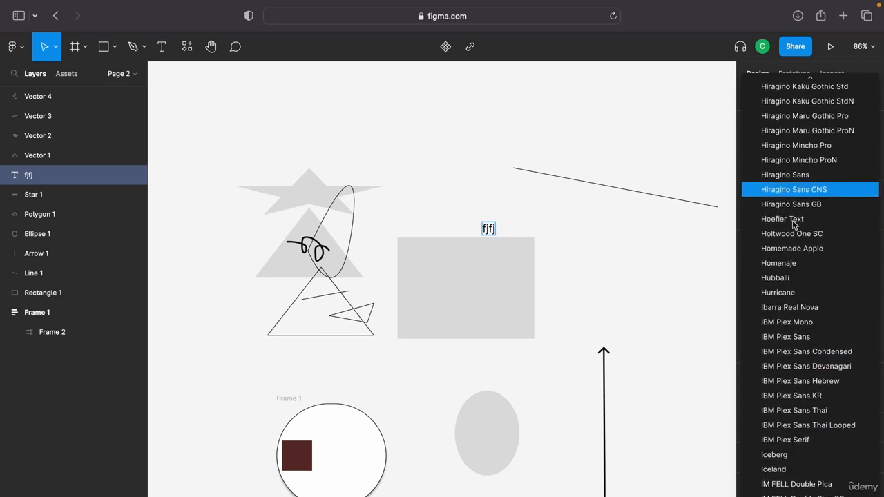
{"action": "scroll", "coordinate": [797, 152], "scroll_direction": "up", "scroll_amount": 1}
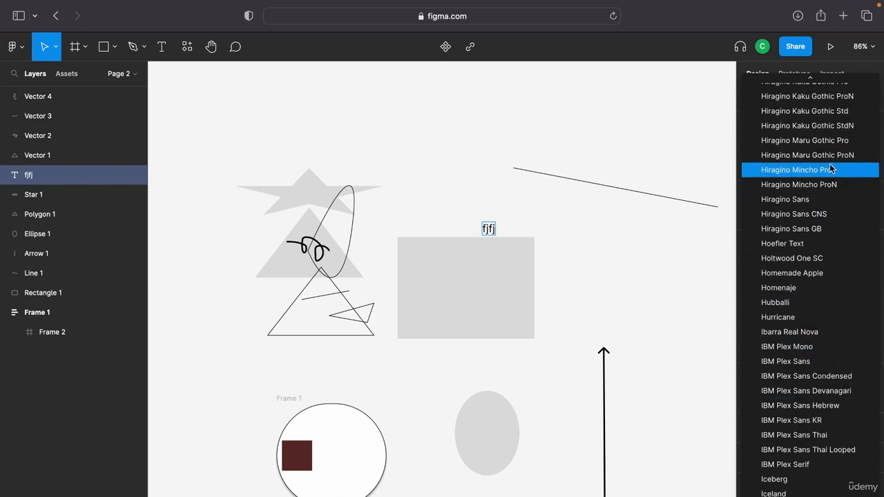
{"action": "left_click", "coordinate": [803, 214]}
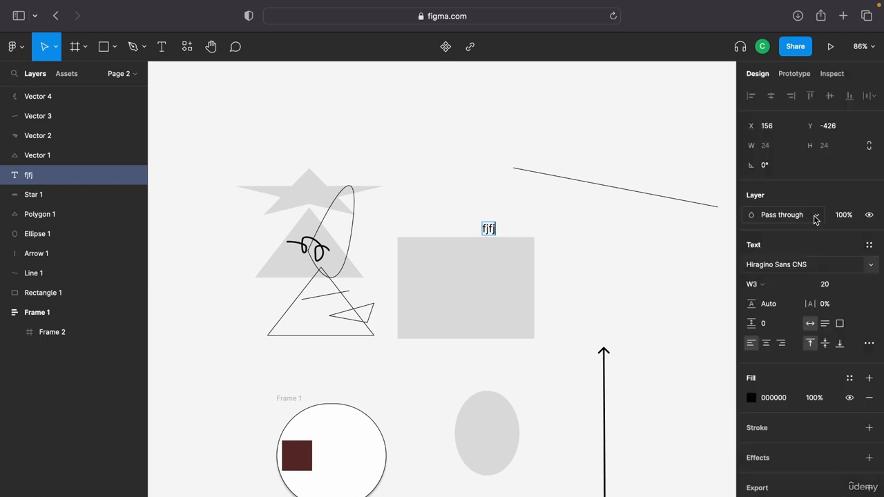
{"action": "key", "text": "super+z"}
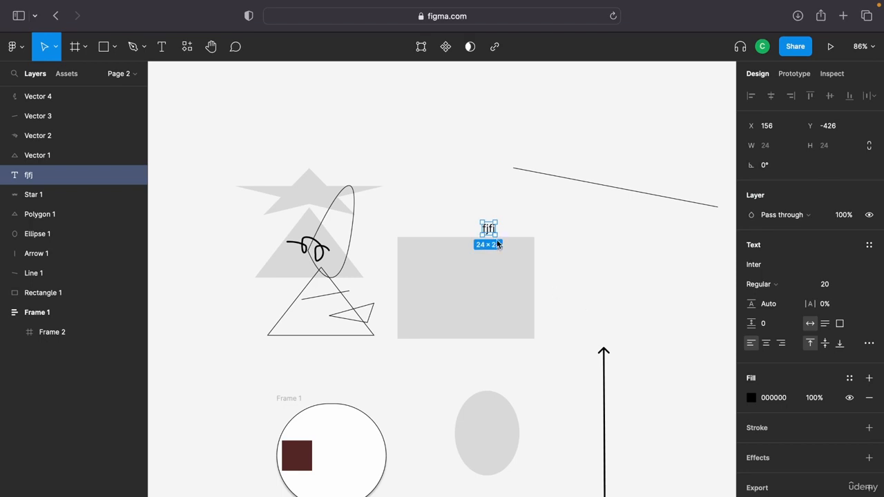
Try the Inder font on the text and check the available text styles
{"action": "left_click", "coordinate": [873, 265]}
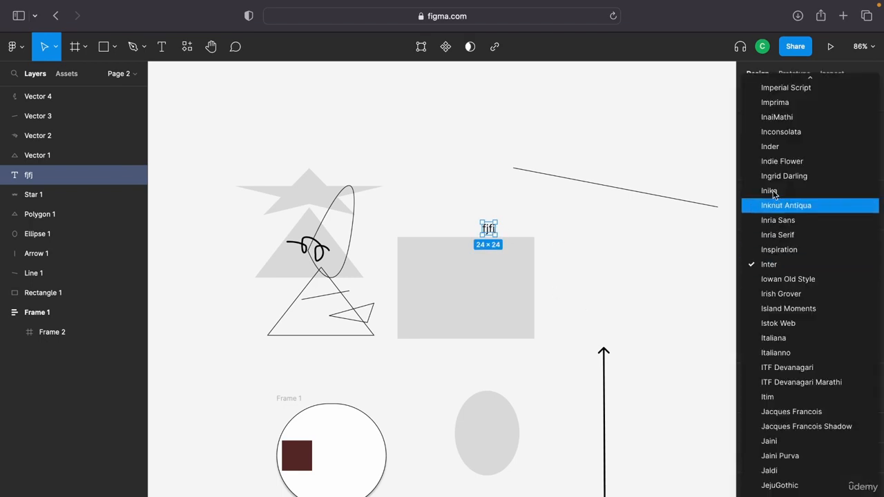
{"action": "left_click", "coordinate": [787, 151]}
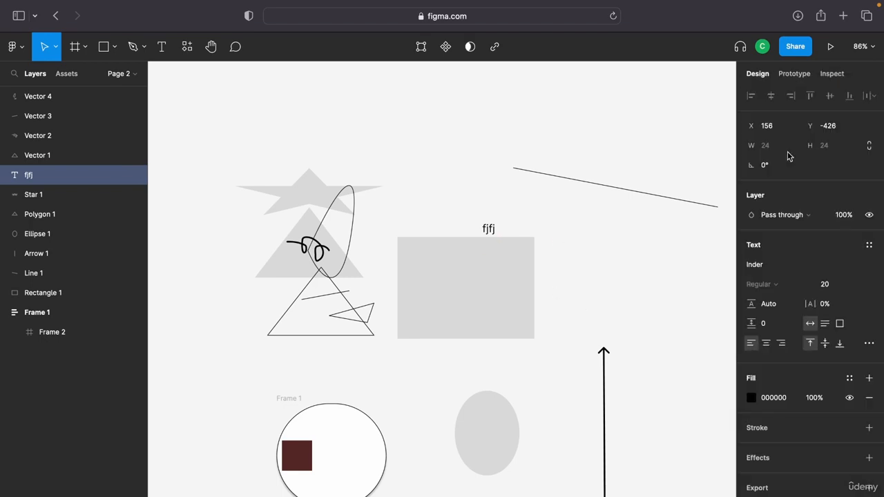
{"action": "left_click", "coordinate": [869, 245]}
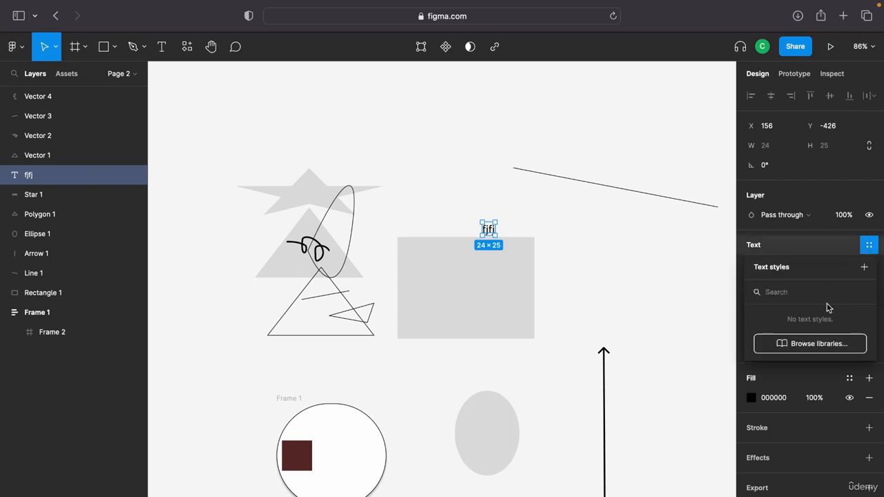
{"action": "left_click", "coordinate": [783, 257]}
Set the text's font to Kohinoor Telugu and move the text beyond the rectangle's upper-right corner to about X 286, Y -430
{"action": "left_click", "coordinate": [872, 263]}
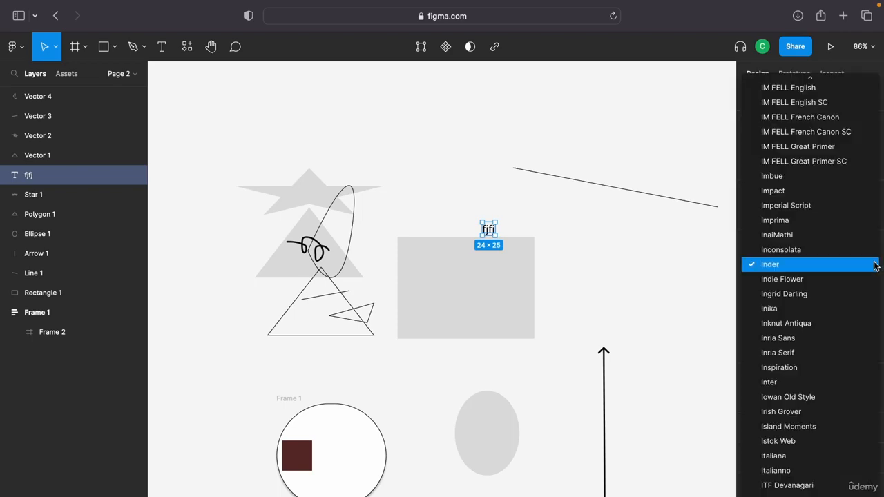
{"action": "scroll", "coordinate": [796, 325], "scroll_direction": "down", "scroll_amount": 15}
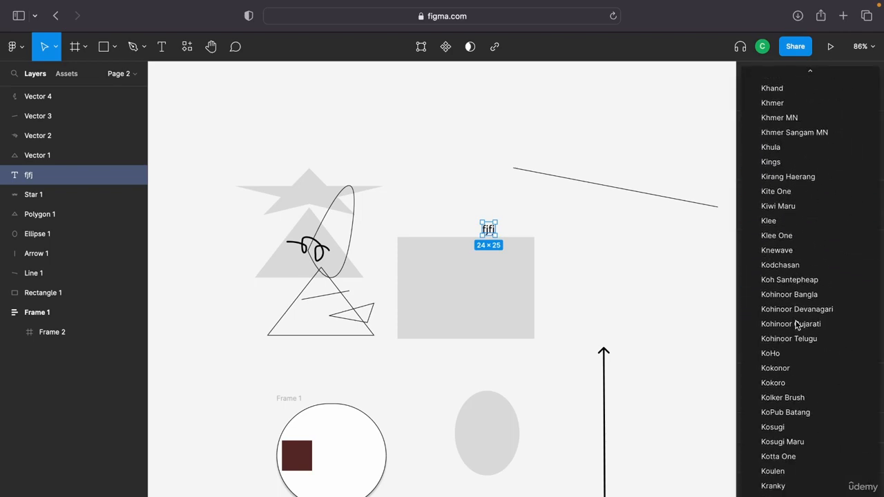
{"action": "left_click", "coordinate": [777, 338]}
{"action": "left_click", "coordinate": [603, 269]}
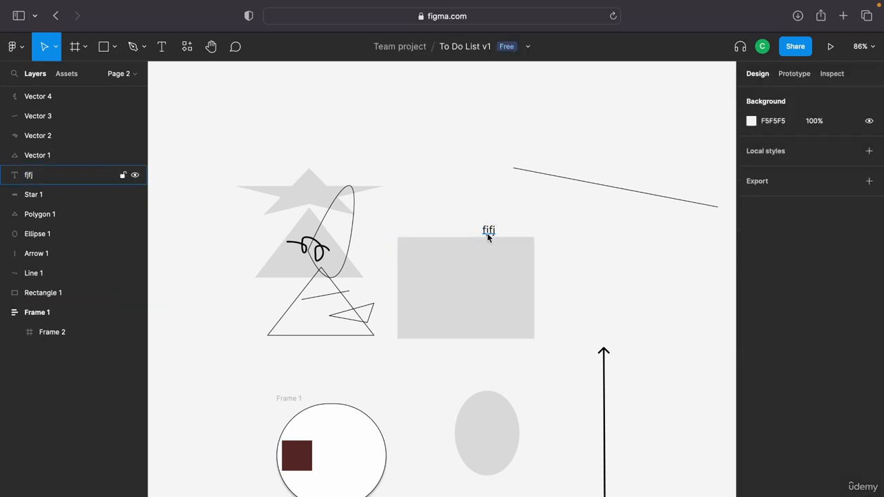
{"action": "left_click_drag", "start_coordinate": [486, 232], "coordinate": [558, 229]}
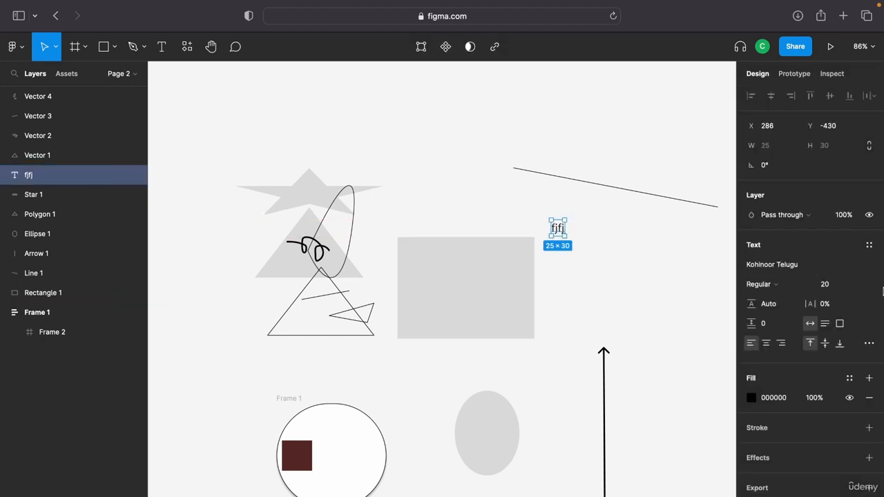
Check the font weights available for the text, try font size 24 and set the size to 96
{"action": "left_click", "coordinate": [786, 285]}
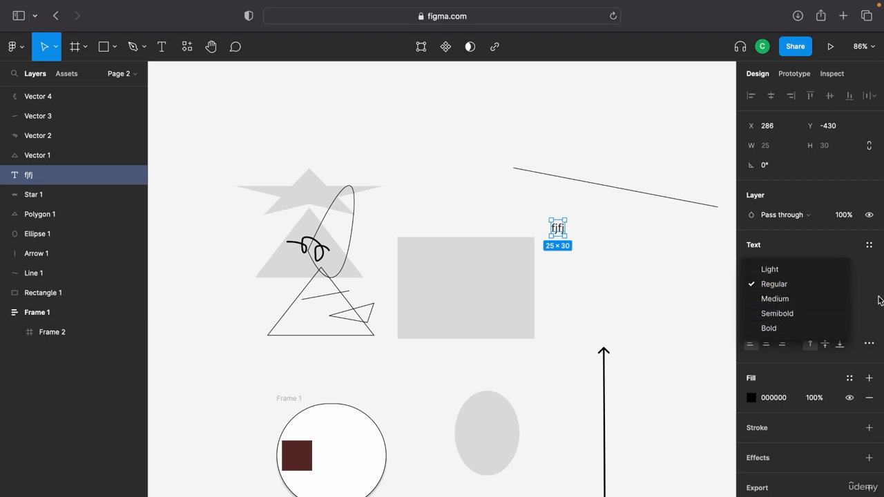
{"action": "left_click", "coordinate": [879, 299]}
{"action": "left_click", "coordinate": [856, 284]}
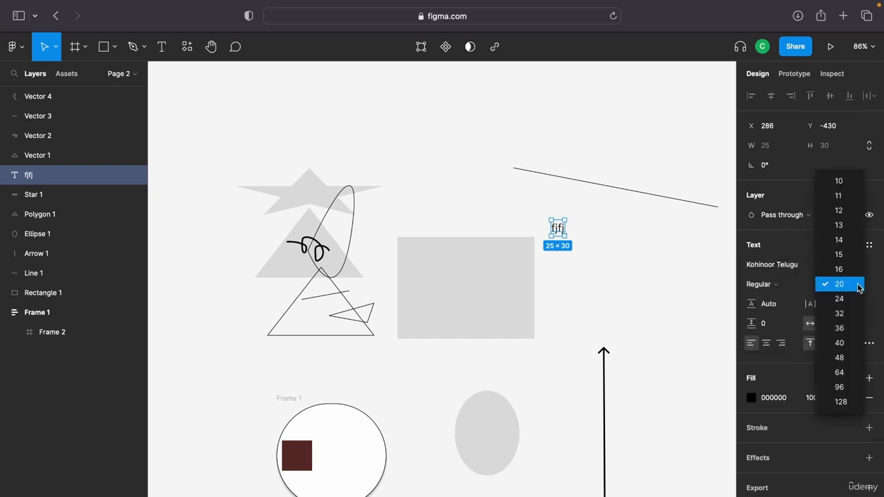
{"action": "left_click", "coordinate": [832, 297]}
{"action": "left_click", "coordinate": [856, 284]}
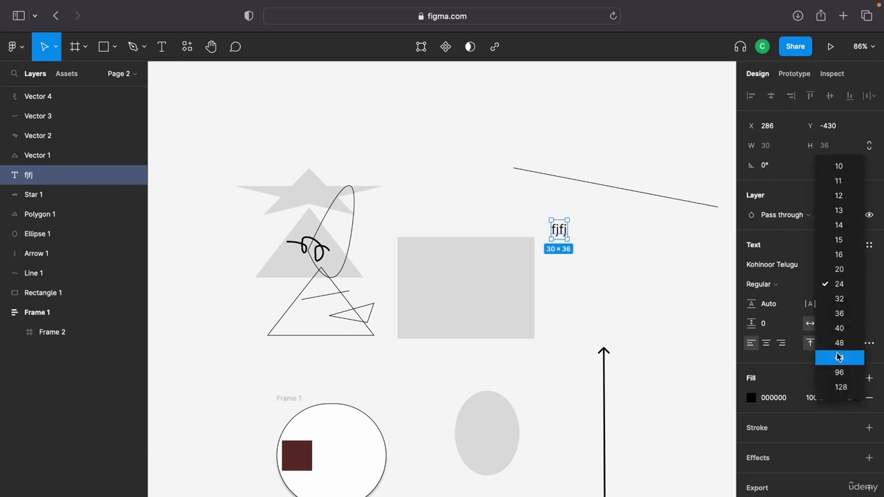
{"action": "left_click", "coordinate": [832, 356]}
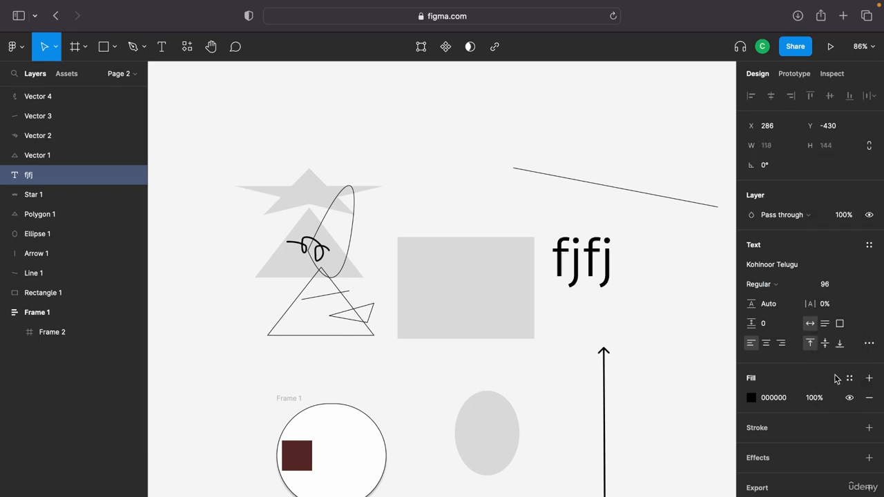
Check the available text styles and try the Krona One font on the text
{"action": "left_click", "coordinate": [868, 245]}
{"action": "left_click", "coordinate": [869, 245]}
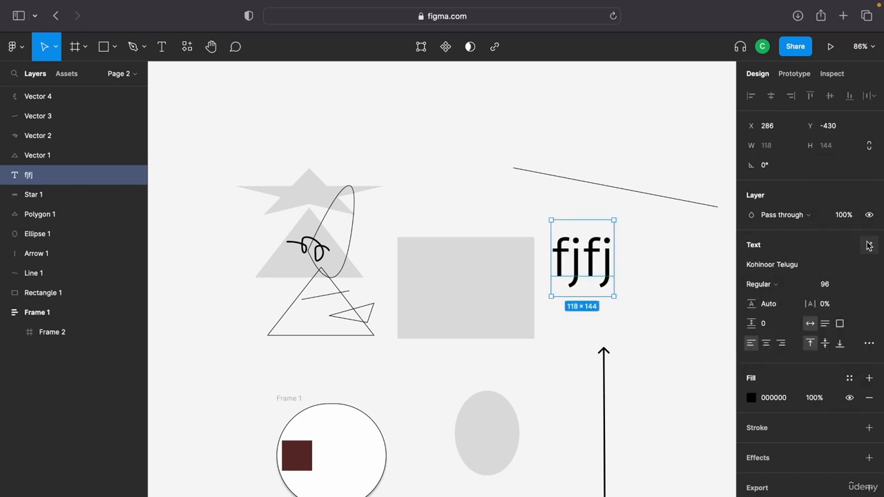
{"action": "left_click", "coordinate": [869, 269]}
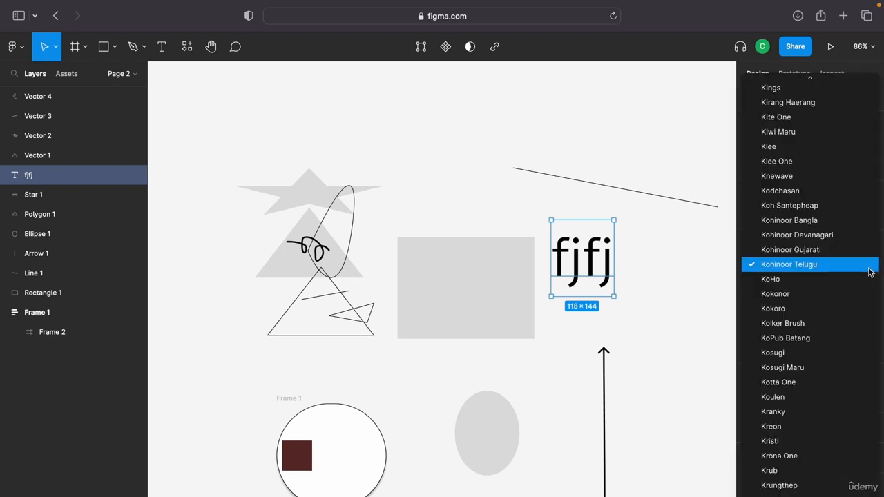
{"action": "left_click", "coordinate": [803, 454]}
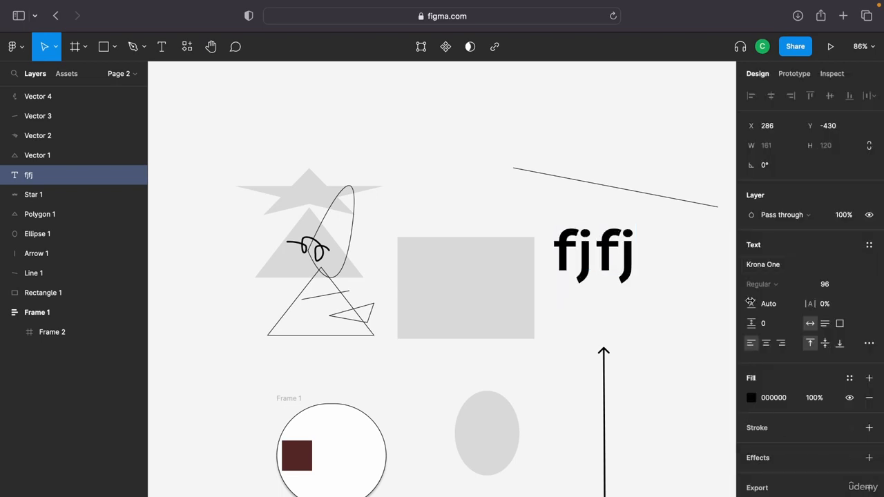
Set the text's font to Montserrat and reselect the text layer
{"action": "left_click", "coordinate": [784, 269]}
{"action": "type", "text": "Mons"}
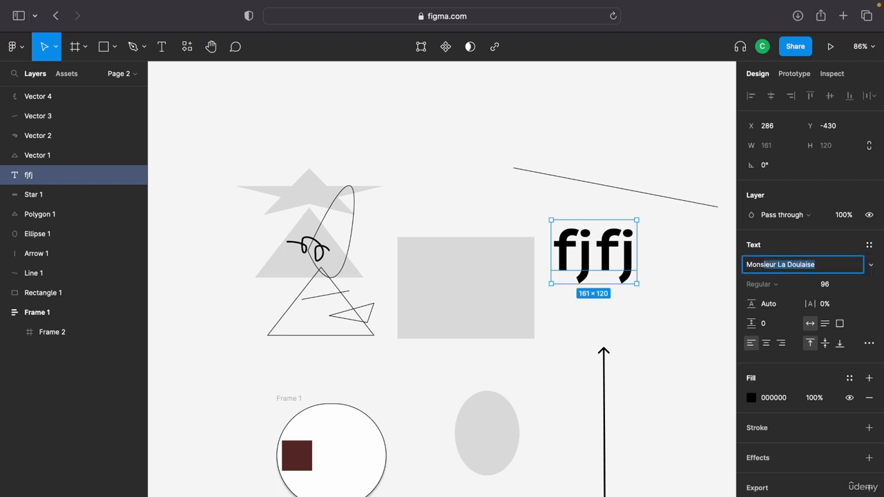
{"action": "key", "text": "BackSpace"}
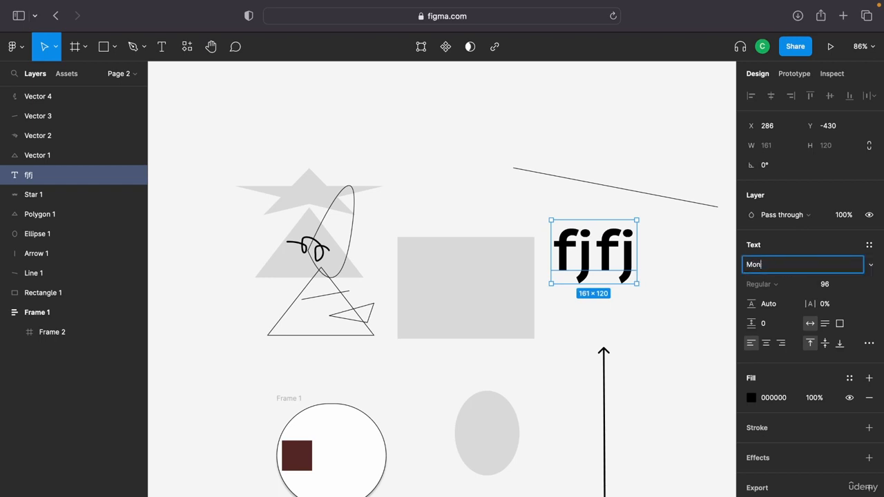
{"action": "type", "text": "tserrat"}
{"action": "key", "text": "Return"}
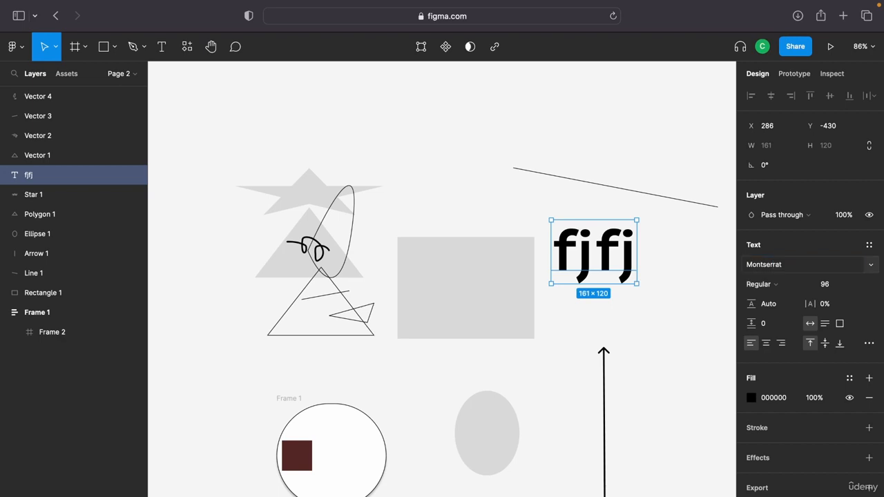
{"action": "left_click", "coordinate": [676, 338]}
{"action": "left_click", "coordinate": [572, 232]}
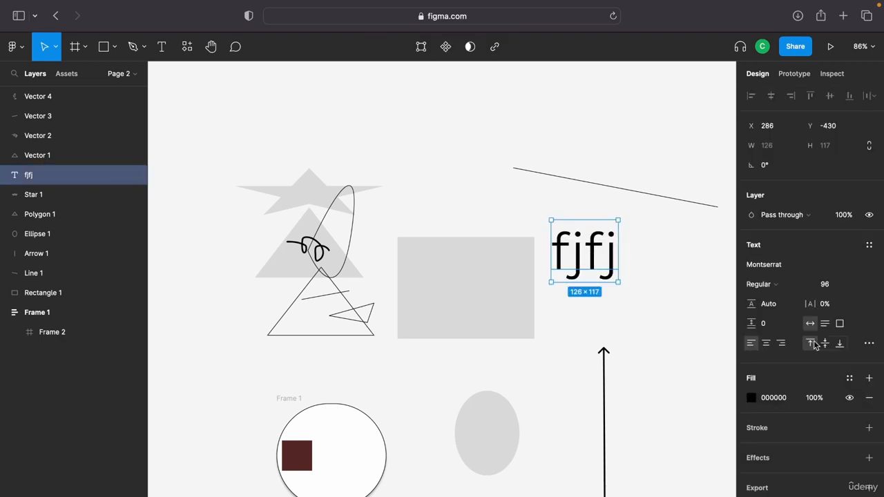
Adjust the text's spacing to 13% letter spacing, 90.9% line height and 16 paragraph spacing
{"action": "left_click", "coordinate": [844, 303]}
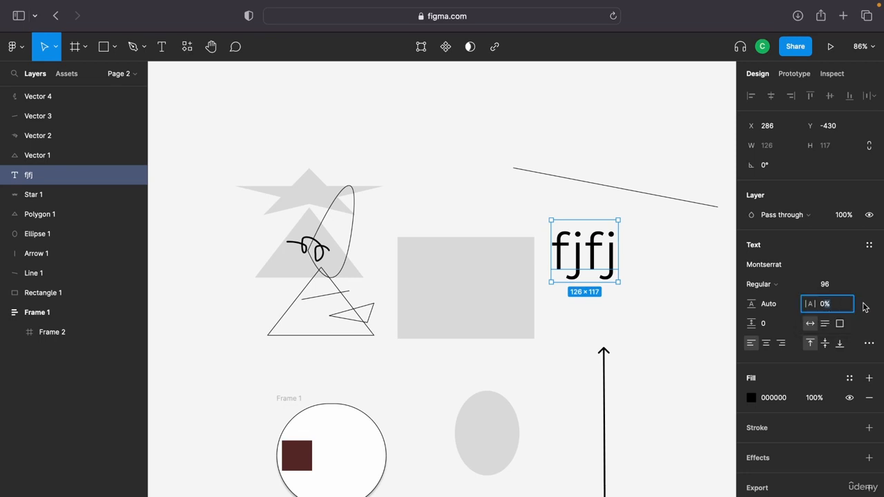
{"action": "left_click_drag", "start_coordinate": [812, 303], "coordinate": [825, 318]}
{"action": "left_click", "coordinate": [767, 307]}
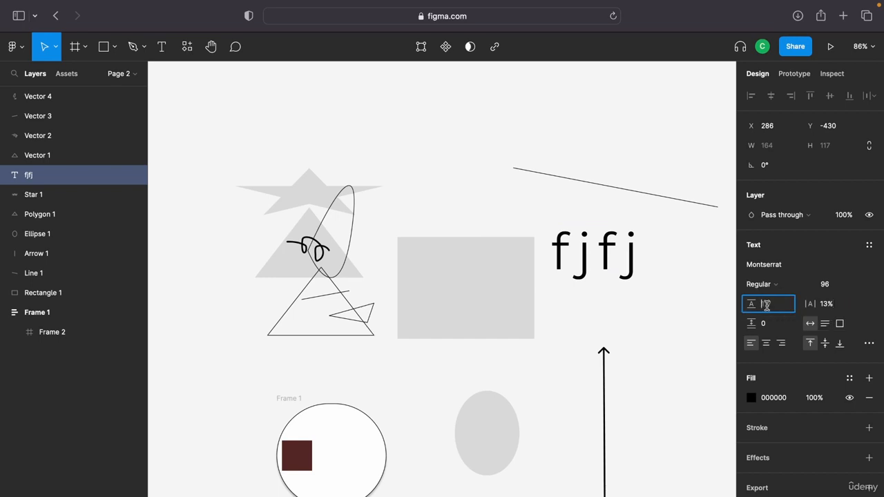
{"action": "left_click", "coordinate": [777, 330]}
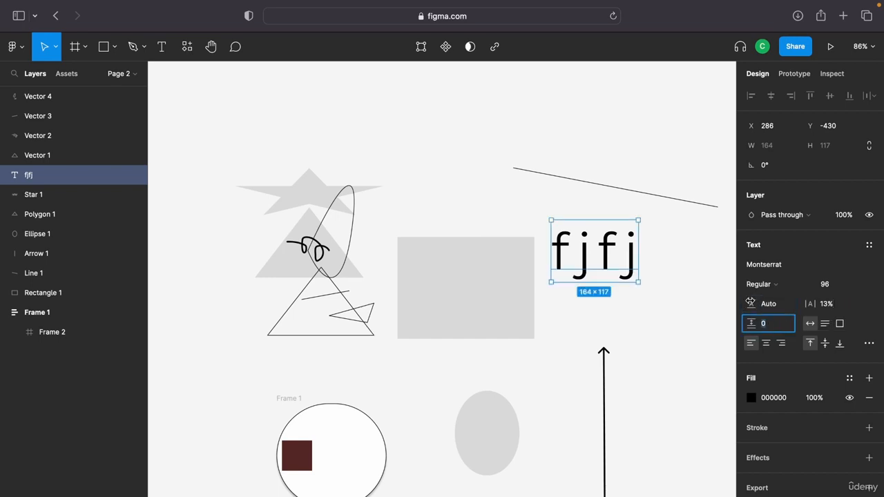
{"action": "left_click_drag", "start_coordinate": [749, 302], "coordinate": [779, 344]}
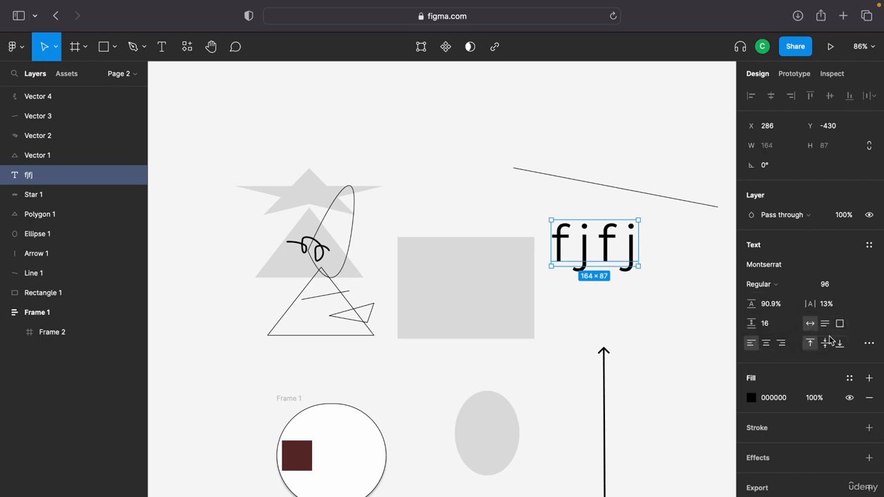
Try the Auto height and Fixed size resizing modes on the text and restore Auto width
{"action": "left_click", "coordinate": [825, 326]}
{"action": "left_click", "coordinate": [840, 326]}
{"action": "left_click", "coordinate": [826, 326]}
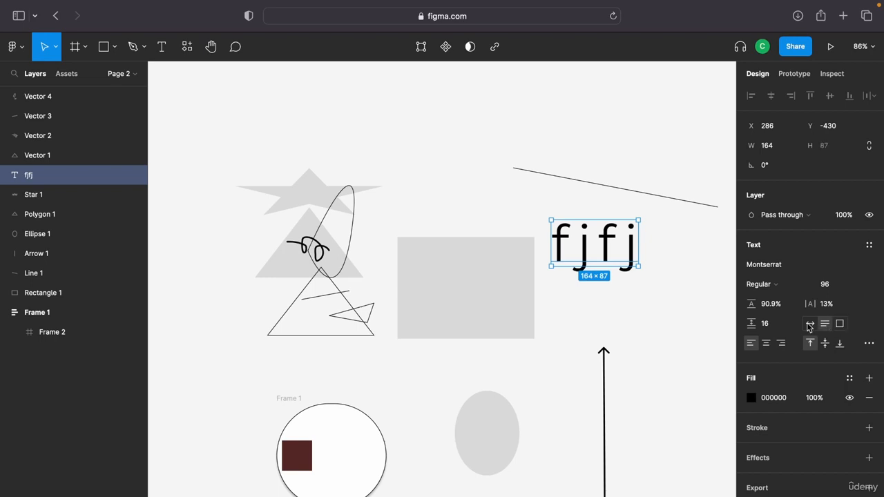
{"action": "left_click", "coordinate": [811, 326]}
{"action": "left_click", "coordinate": [825, 326]}
{"action": "left_click", "coordinate": [842, 325]}
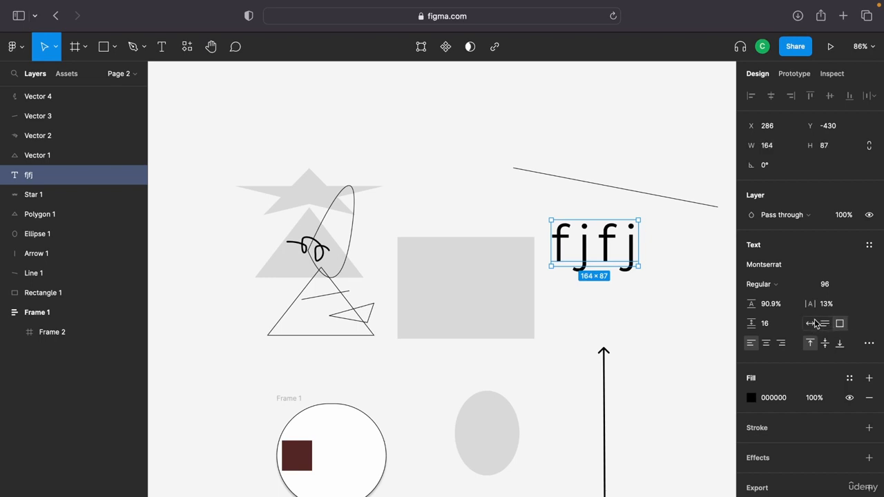
{"action": "left_click", "coordinate": [811, 326]}
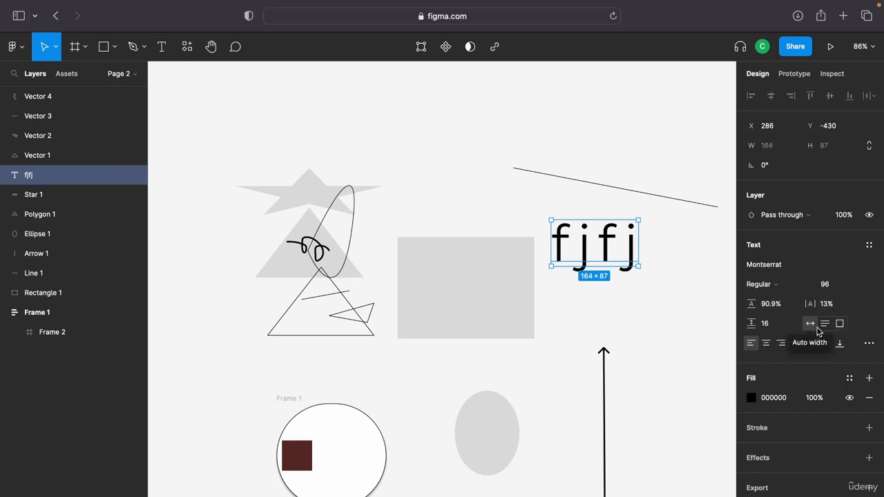
Try centre and right alignment on the text and restore left alignment
{"action": "left_click", "coordinate": [767, 347]}
{"action": "left_click", "coordinate": [781, 346]}
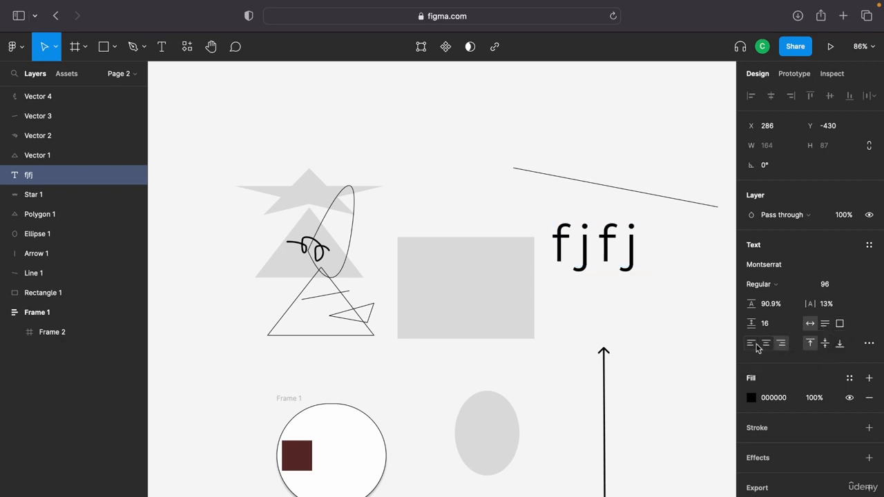
{"action": "left_click", "coordinate": [754, 345]}
Compare the text box's Auto height and Fixed size modes once more and return it to Auto width
{"action": "left_click", "coordinate": [824, 324]}
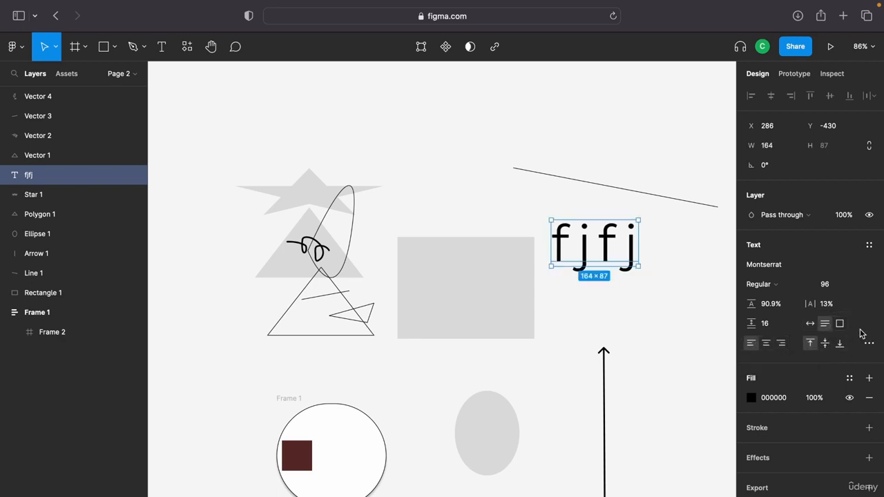
{"action": "left_click", "coordinate": [837, 324]}
{"action": "left_click", "coordinate": [810, 324]}
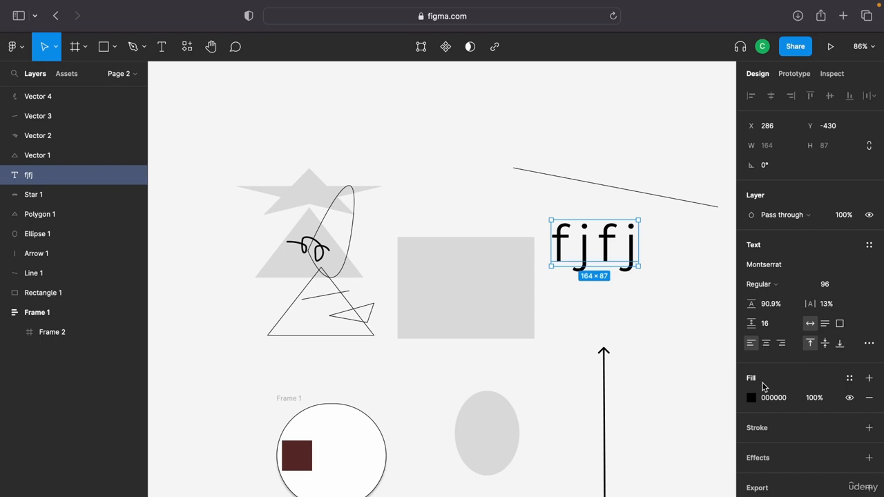
{"action": "left_click", "coordinate": [651, 300]}
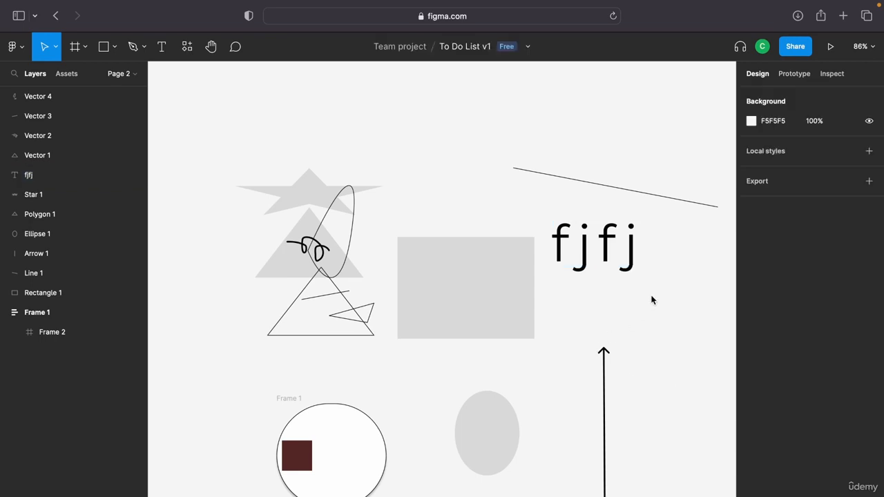
{"action": "scroll", "coordinate": [651, 300], "scroll_direction": "down", "scroll_amount": 6}
{"action": "scroll", "coordinate": [651, 300], "scroll_direction": "right", "scroll_amount": 3}
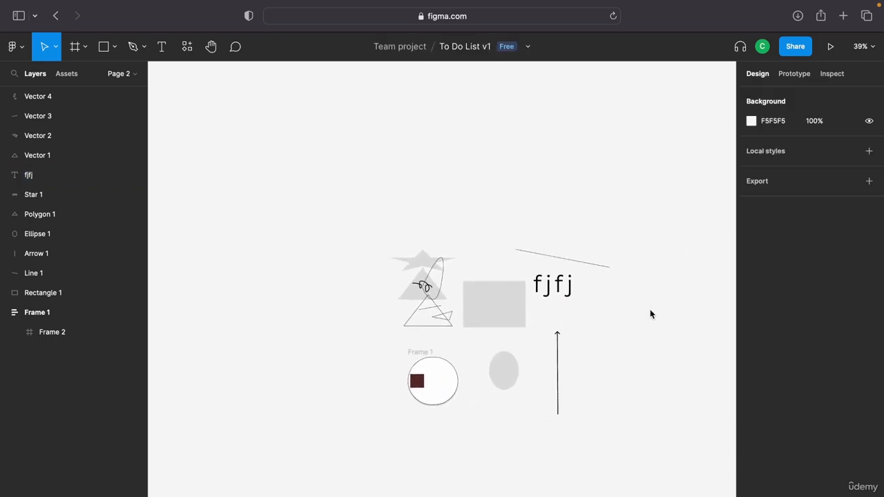